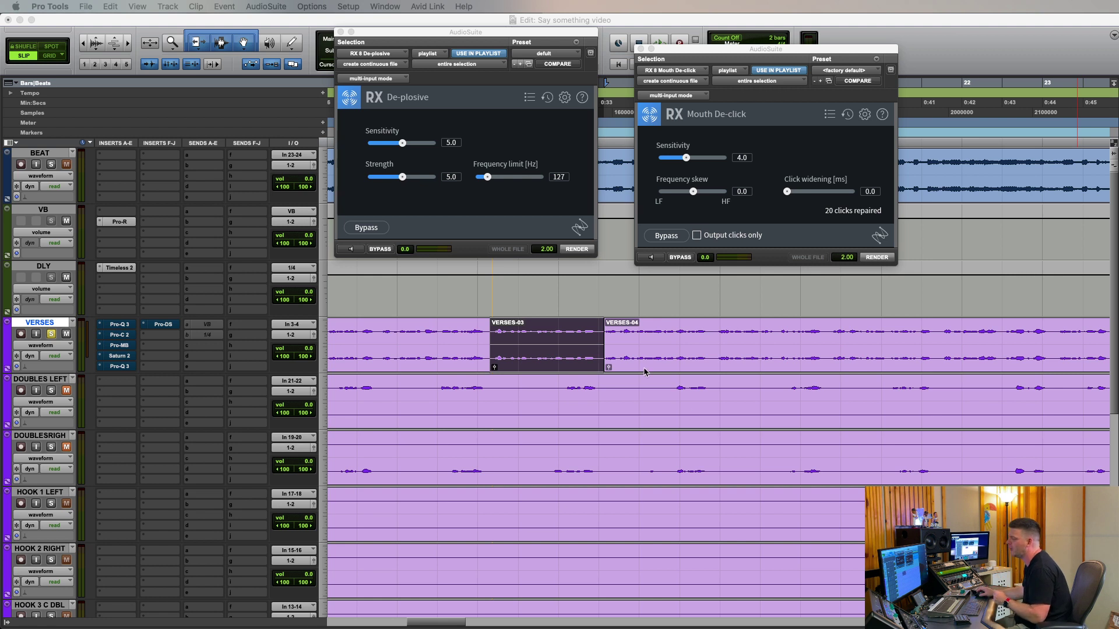
Place the Mouth De-click window beside De-plosive and audition the VERSES-03 clip twice.
left_click_drag(650, 49, 632, 33)
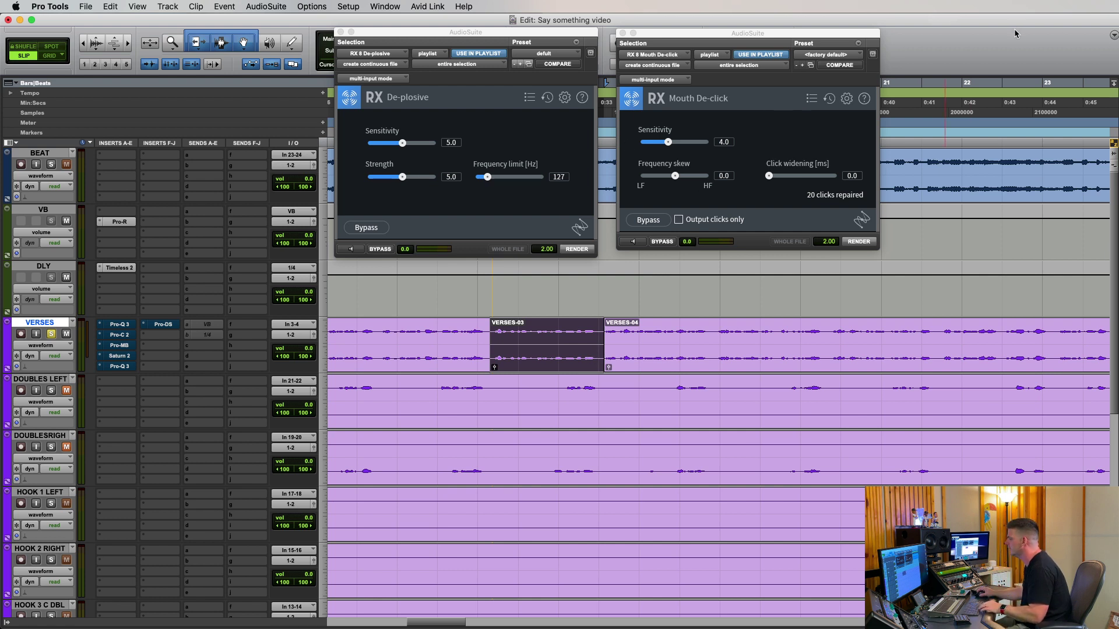
key("space")
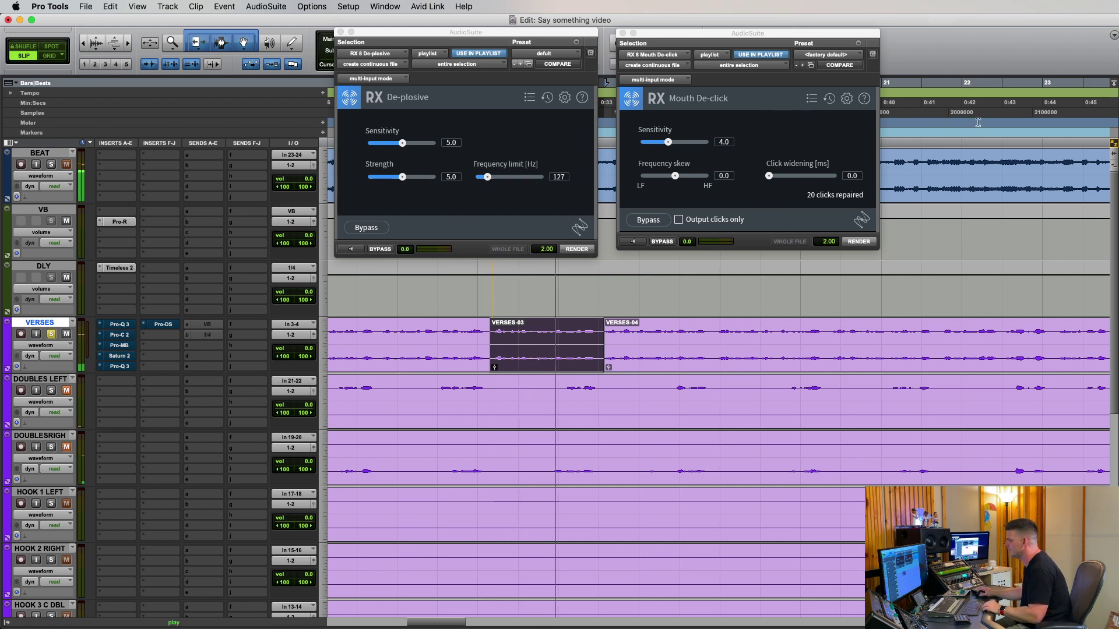
key("space")
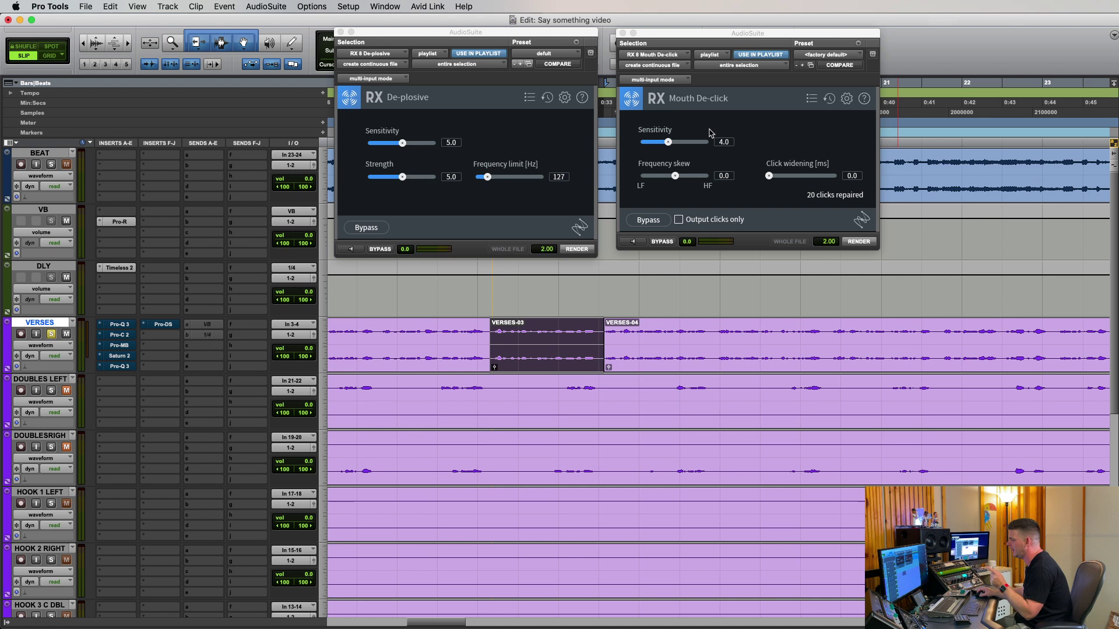
key("space")
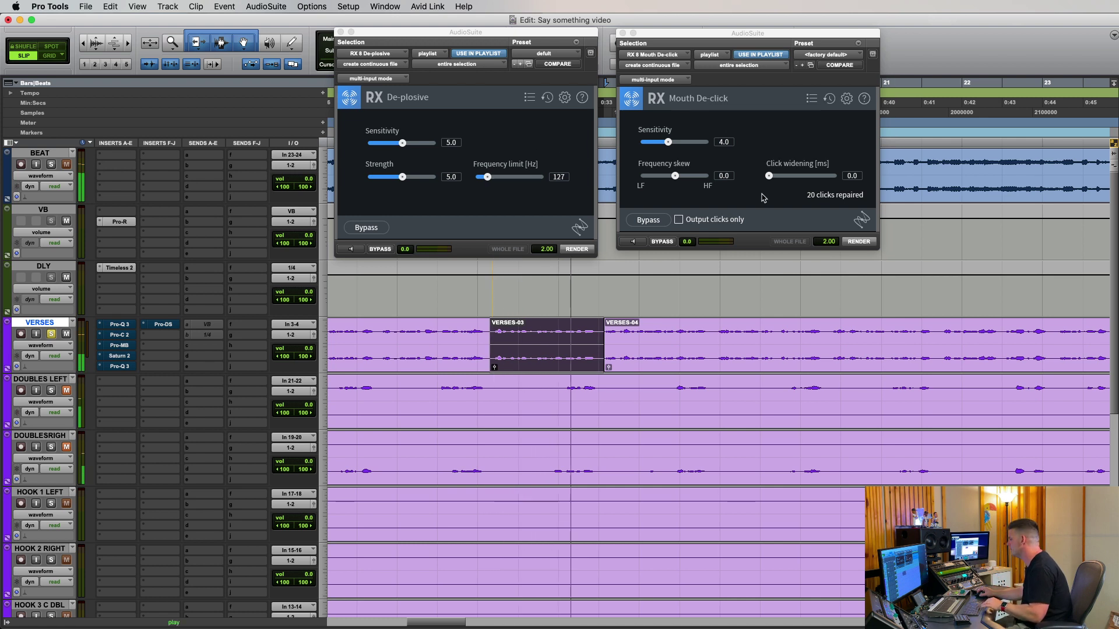
key("space")
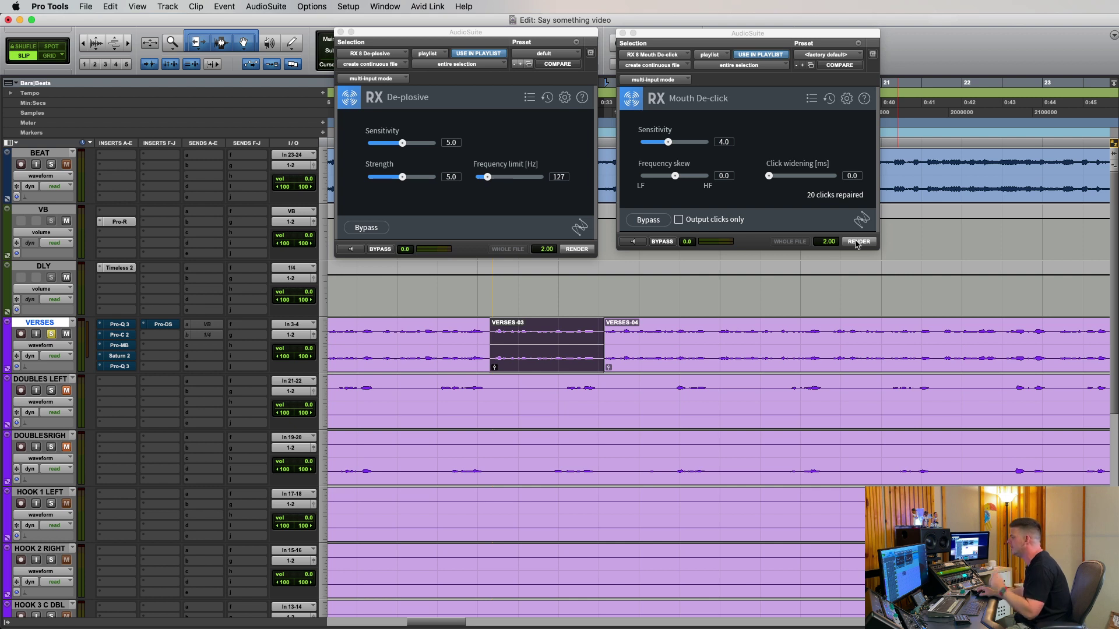
Play VERSES-03, render Mouth De-click onto it, undo, then render it again.
key("space")
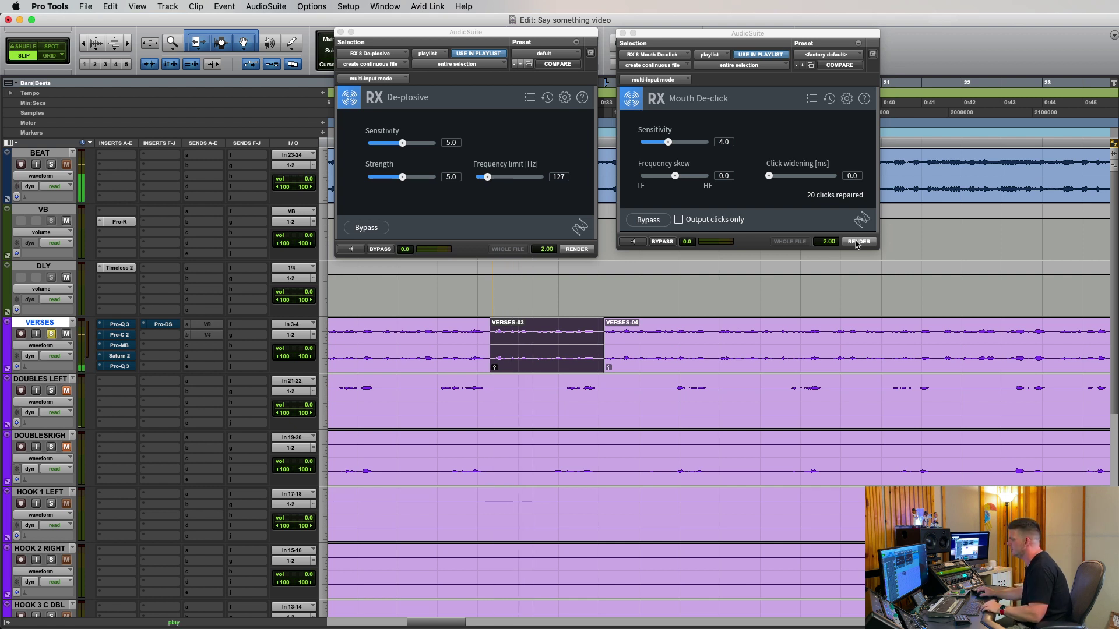
left_click(857, 242)
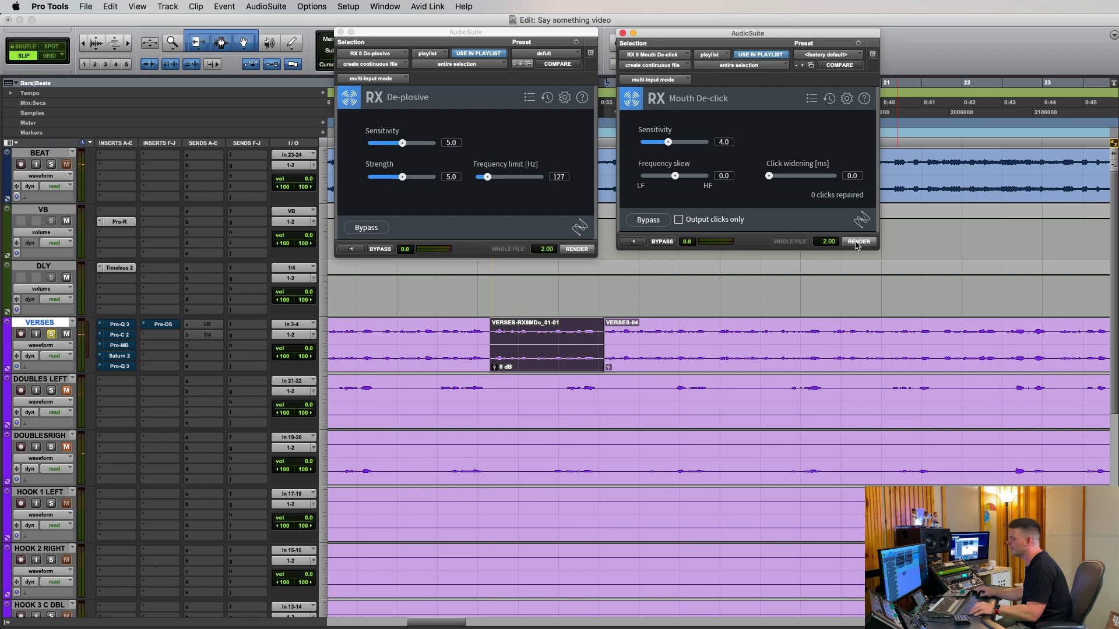
key("super+z")
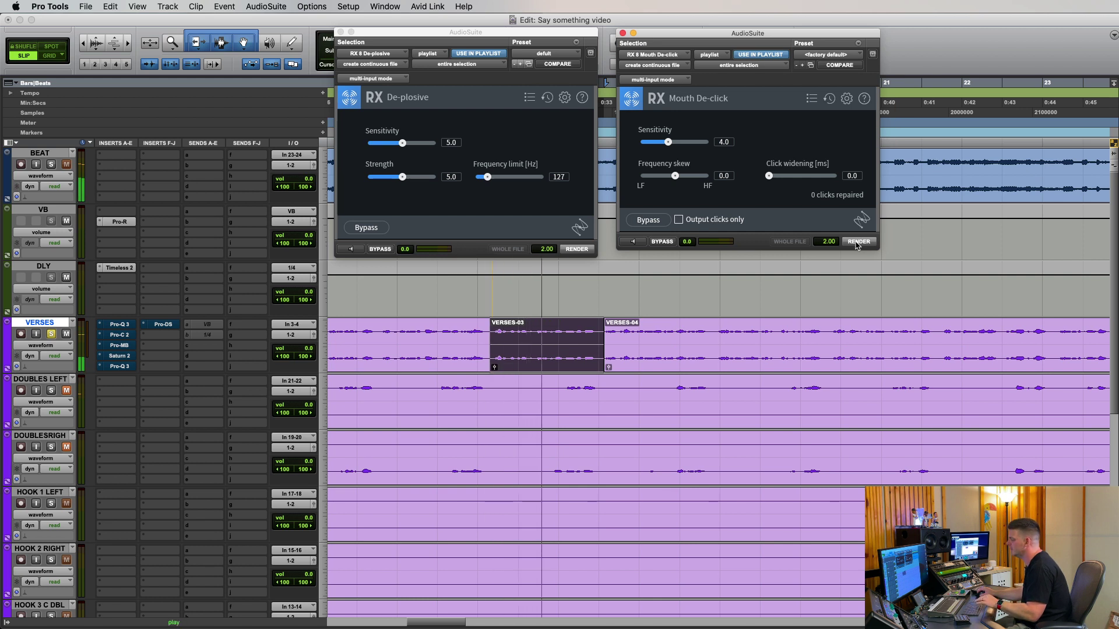
left_click(858, 242)
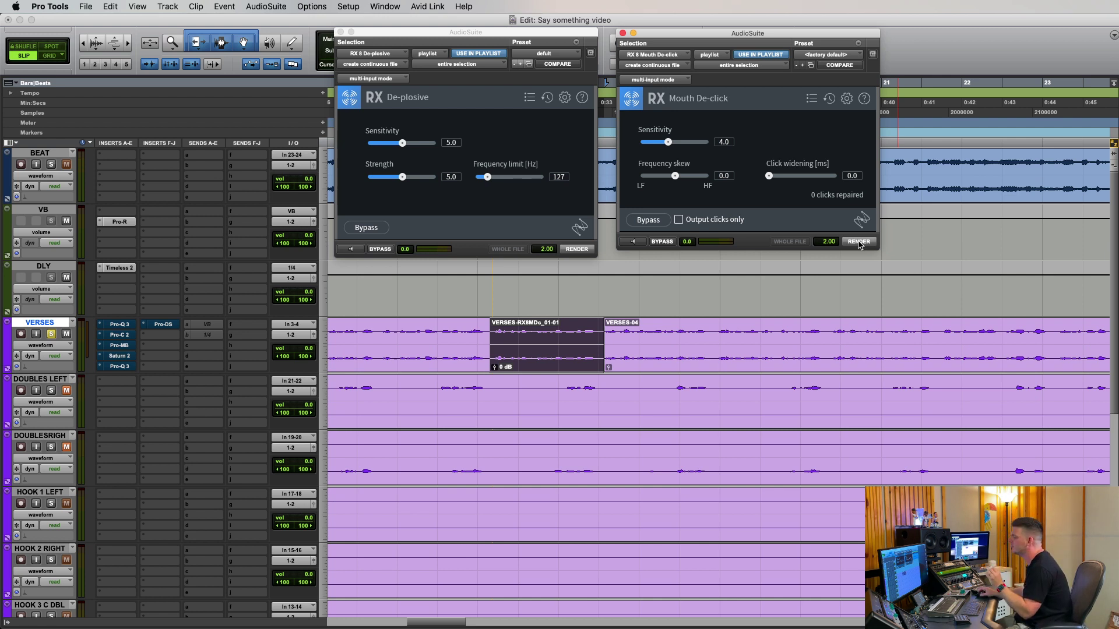
Scroll to the VERSES track and drag a range across it.
scroll(663, 386, "down", 5)
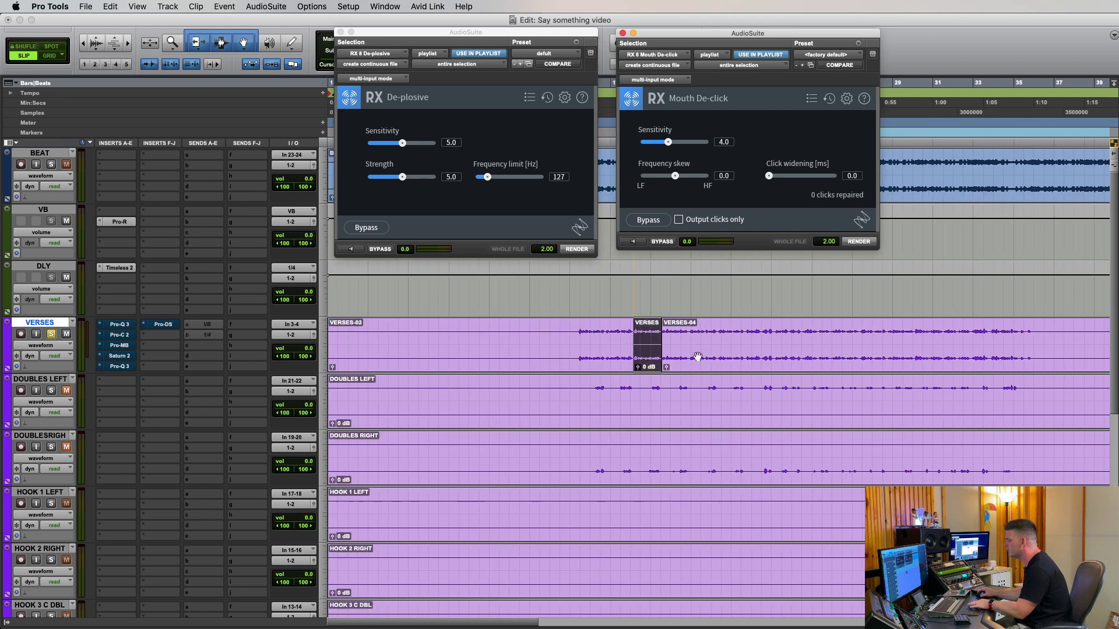
scroll(663, 373, "right", 5)
left_click_drag(626, 339, 667, 339)
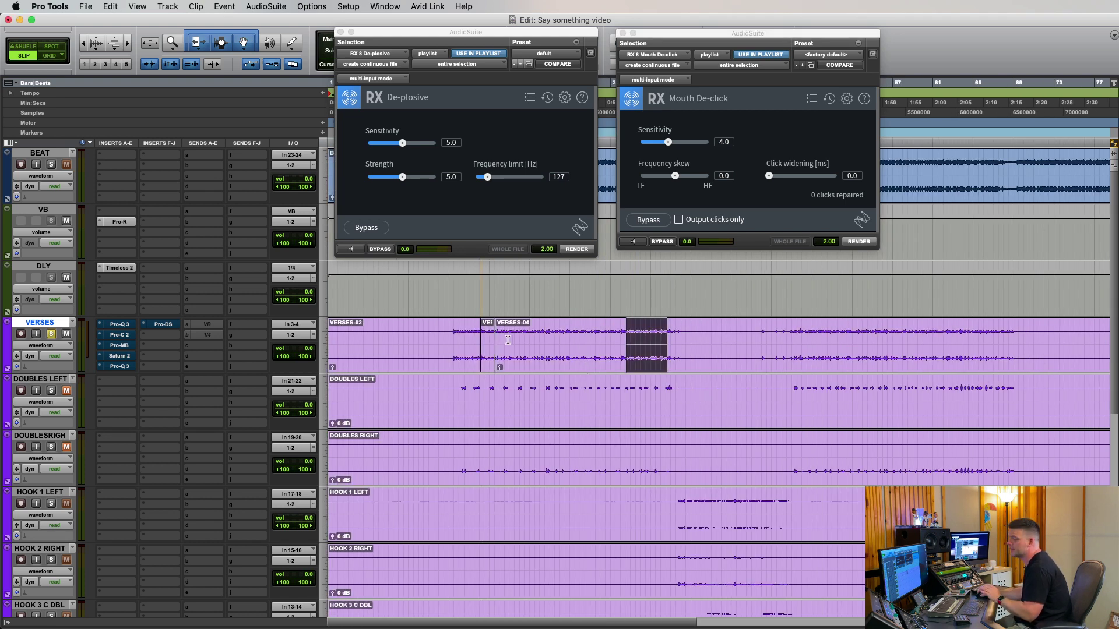
left_click(444, 329)
left_click_drag(448, 330, 848, 338)
Zoom out, select the VERSES-RX8MDc_01-01 clip, and zoom in to fit it.
key("super+bracketleft")
key("super+bracketleft")
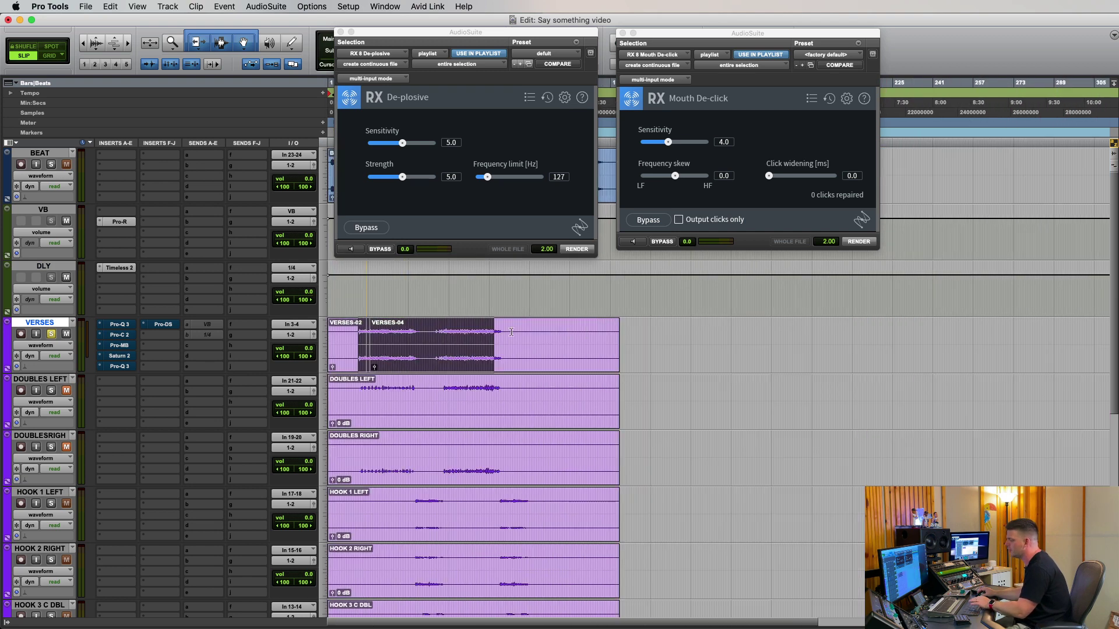
left_click(408, 368)
key("super+bracketright")
key("super+bracketright")
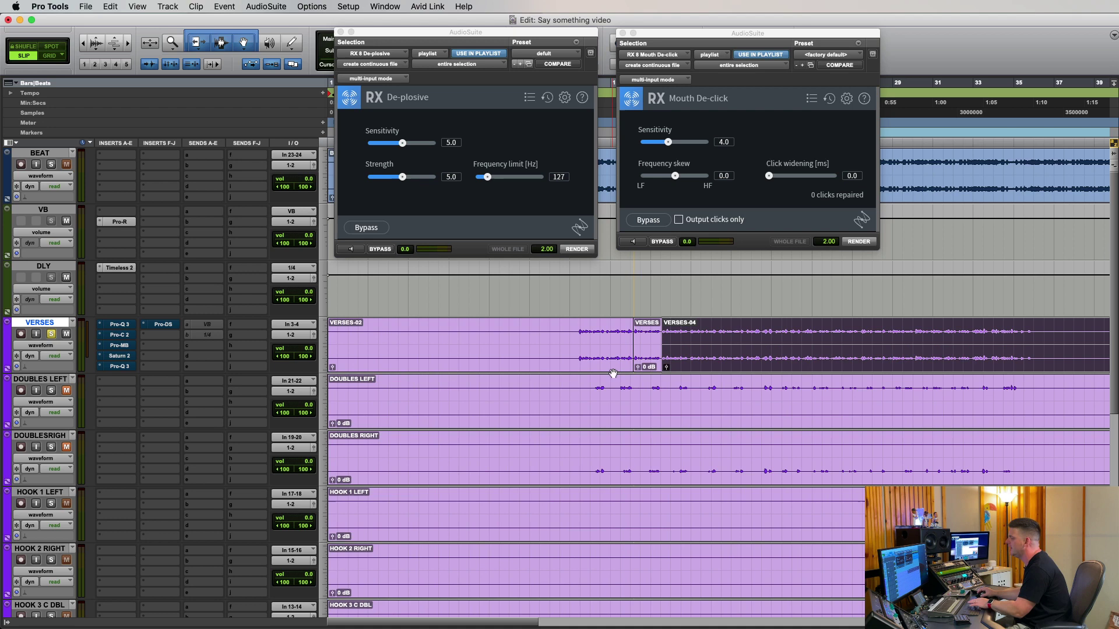
left_click(644, 366)
key("super+bracketright")
key("super+bracketright")
key("super+bracketright")
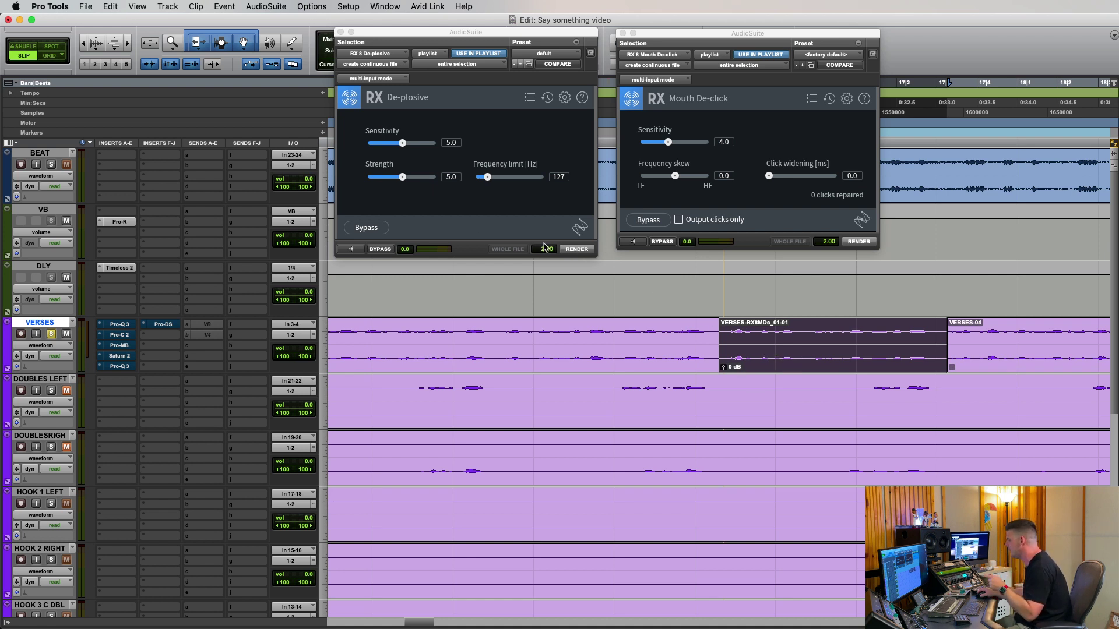
Play the de-clicked clip, render RX De-plosive into VERSES-RX8Depl_01-01, and play it back.
key("space")
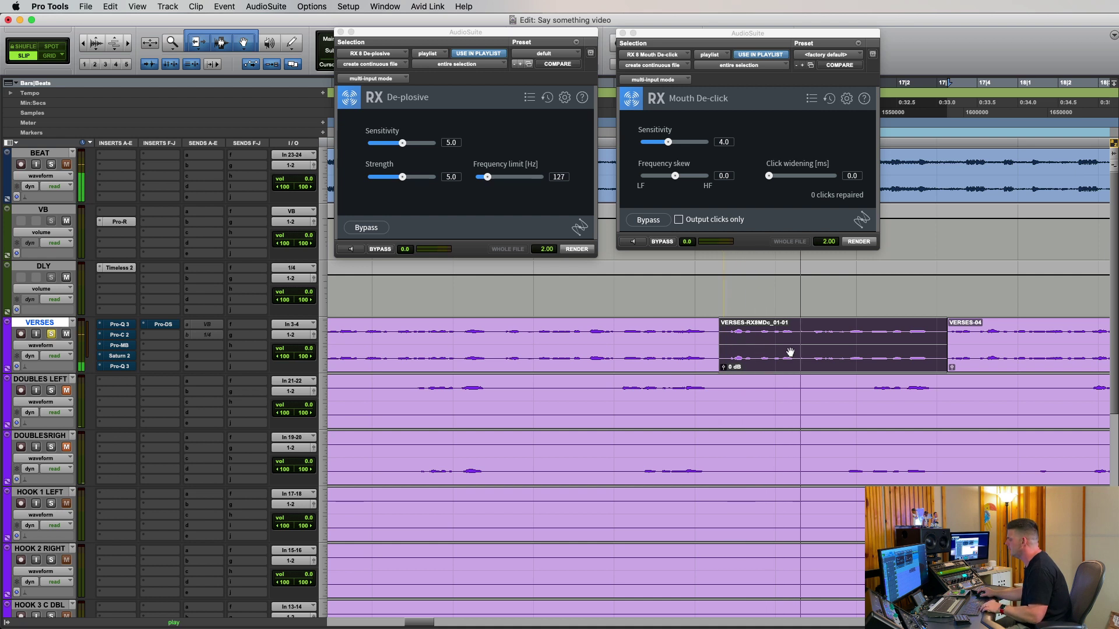
key("space")
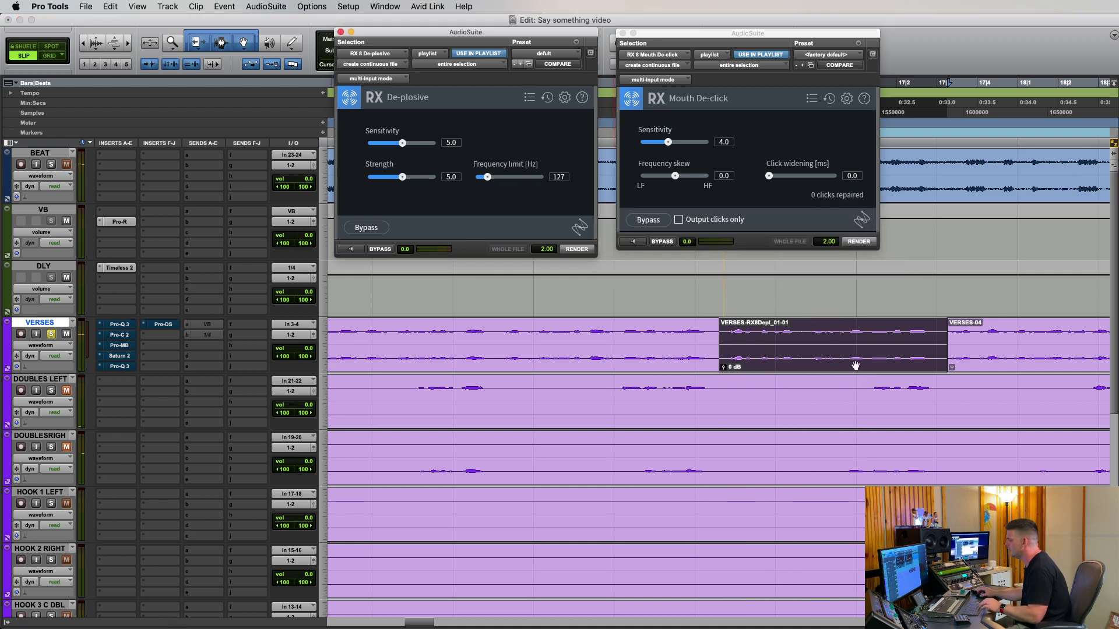
key("space")
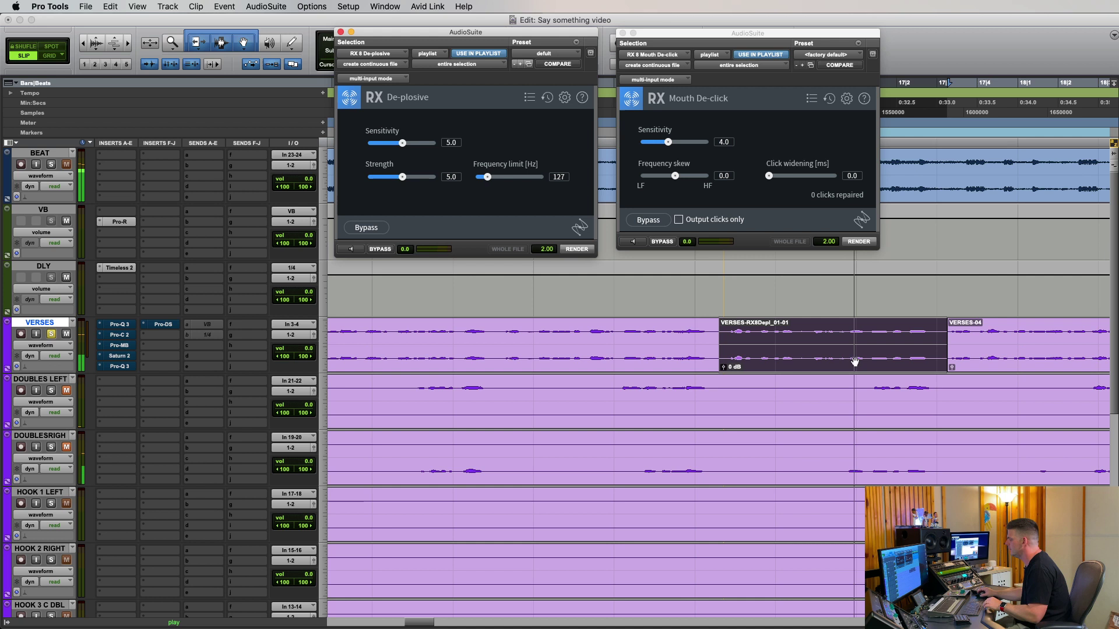
key("space")
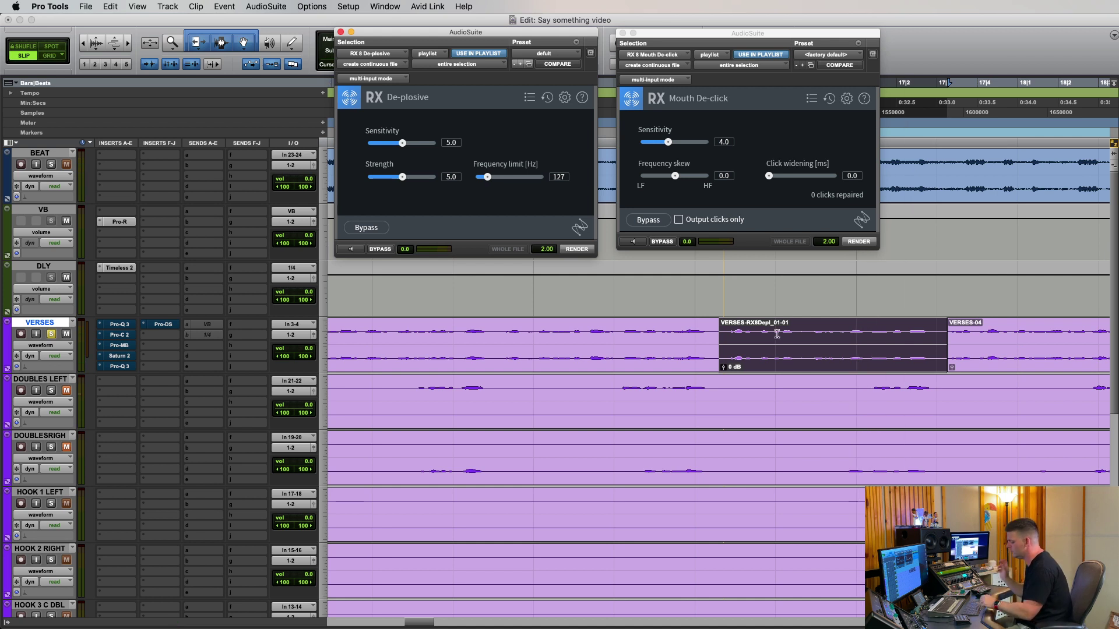
Zoom out, select the VERSES-RX8Depl_01-01 clip, and close the RX De-plosive window.
key("r")
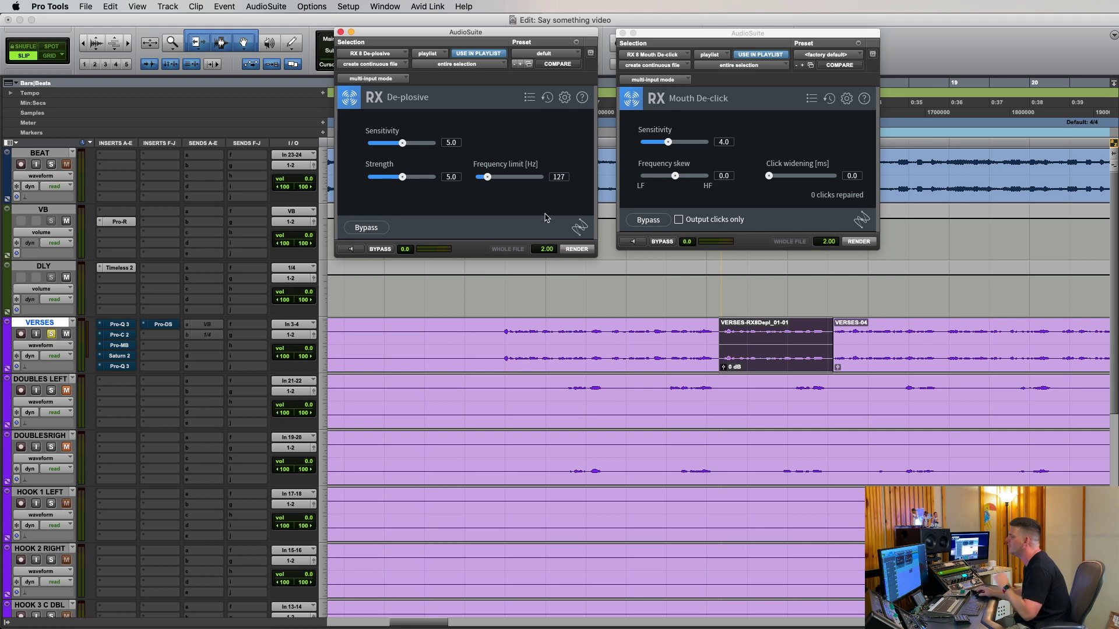
left_click(265, 6)
left_click(455, 205)
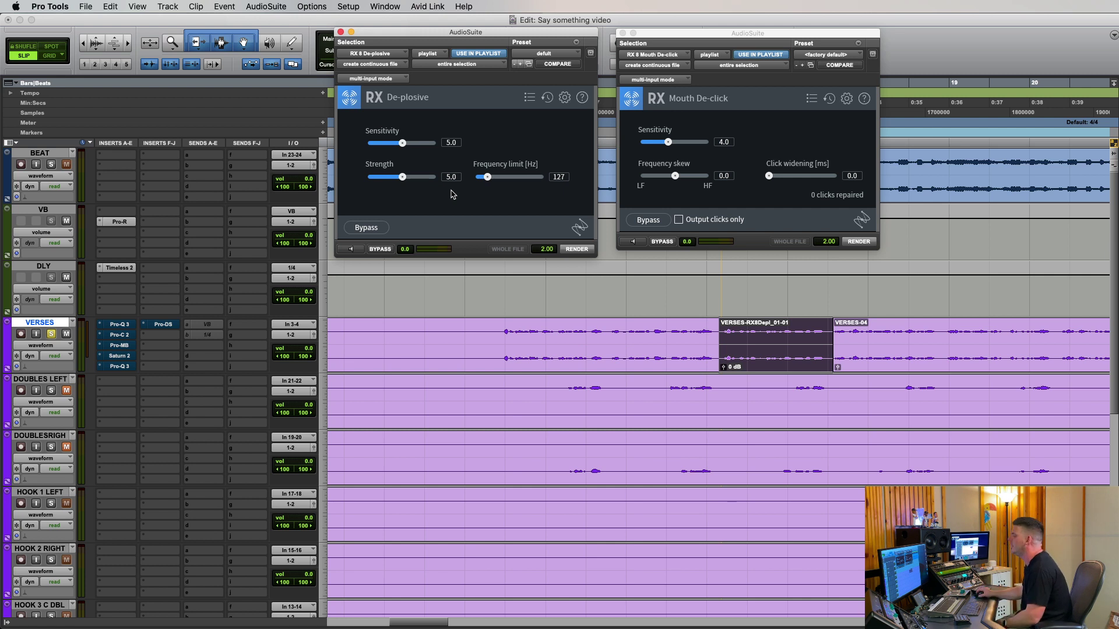
left_click(496, 338)
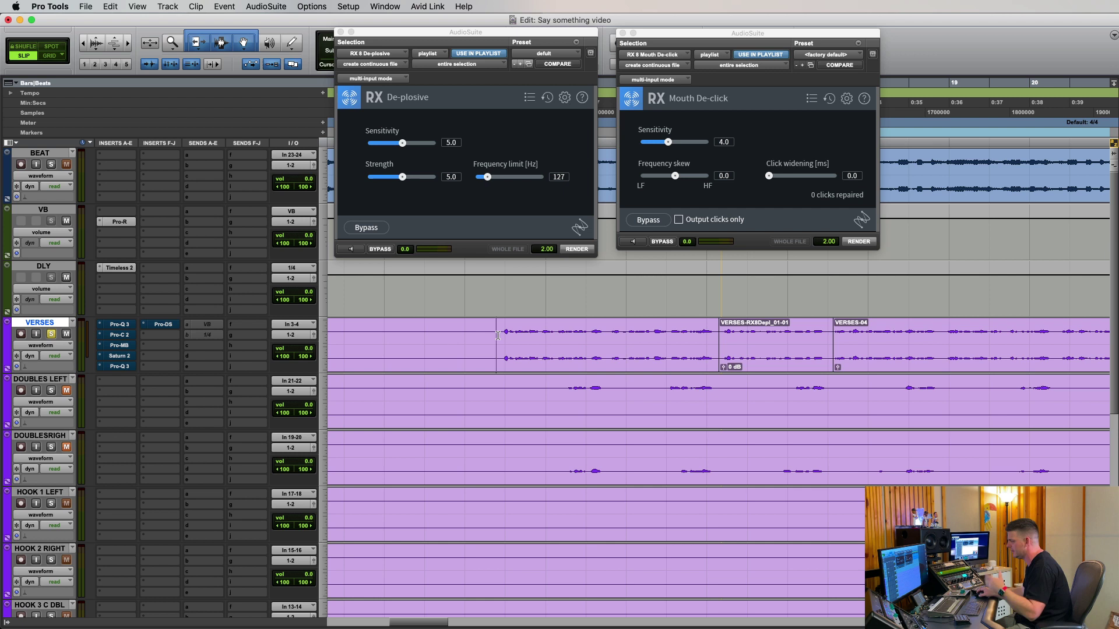
scroll(722, 371, "down", 1)
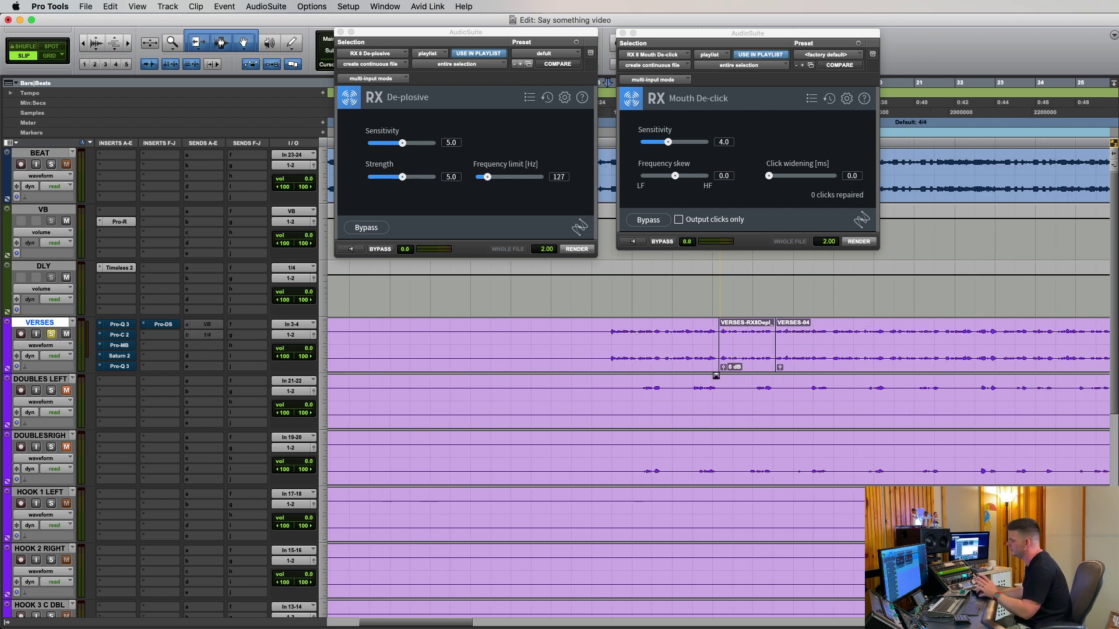
left_click(753, 368)
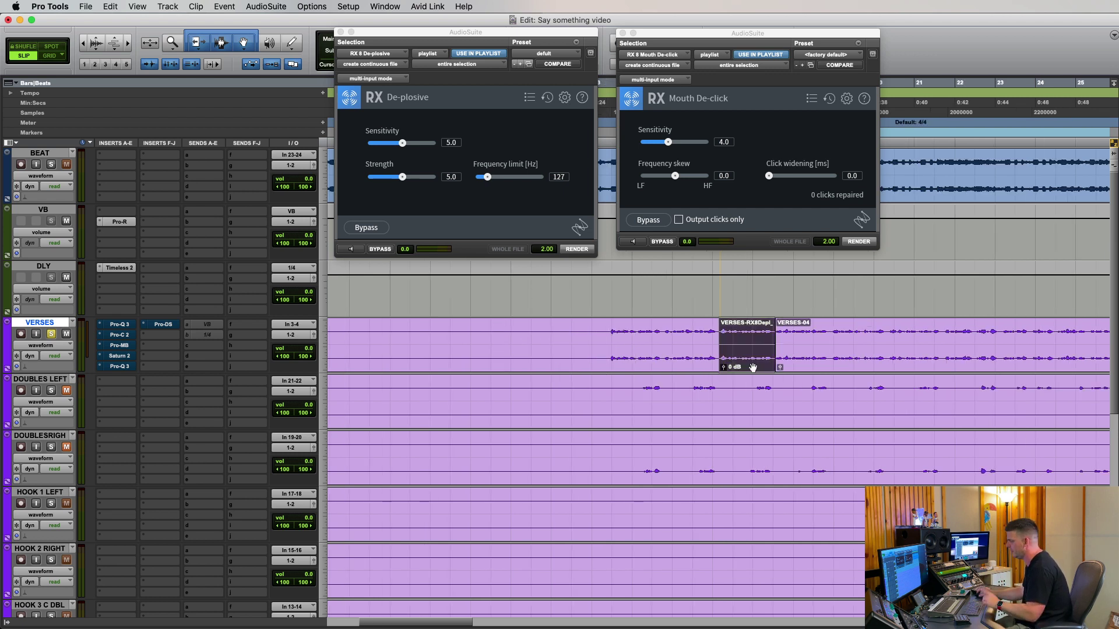
left_click(341, 32)
Close RX Mouth De-click, then search AudioSuite for 'rx 8' and open RX 8 De-click.
left_click(623, 33)
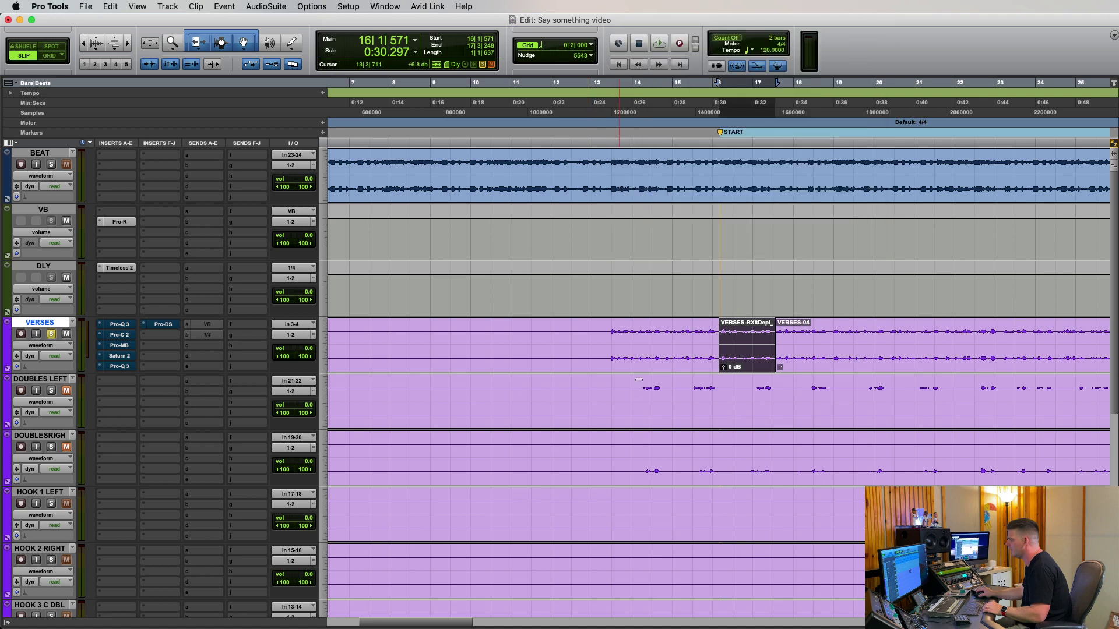
left_click(601, 336)
key("ctrl+alt+super+a")
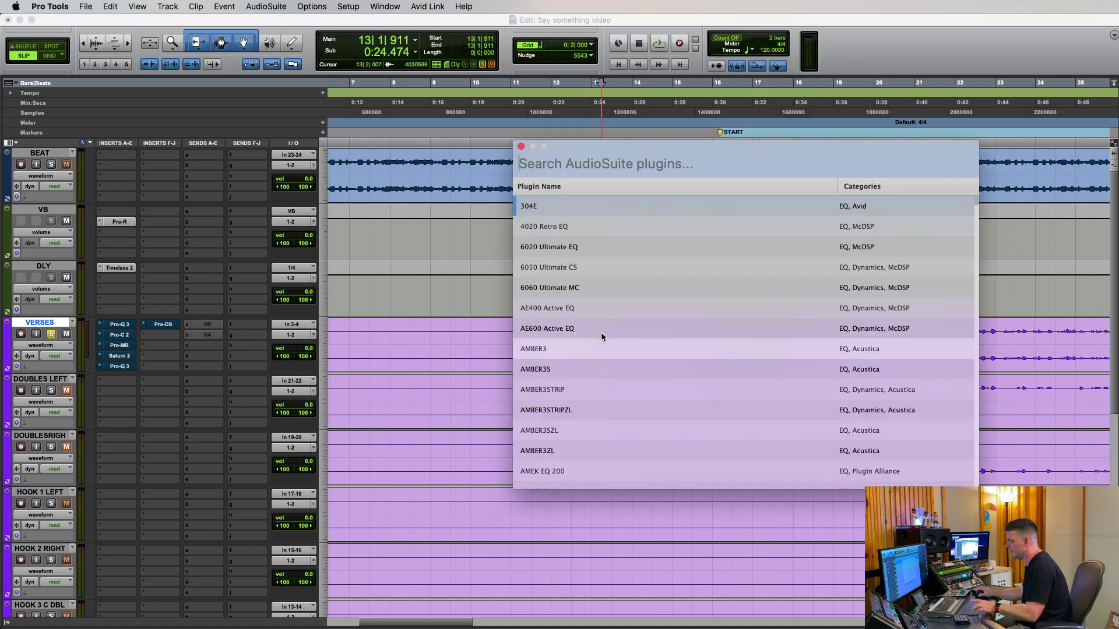
type("rx 8")
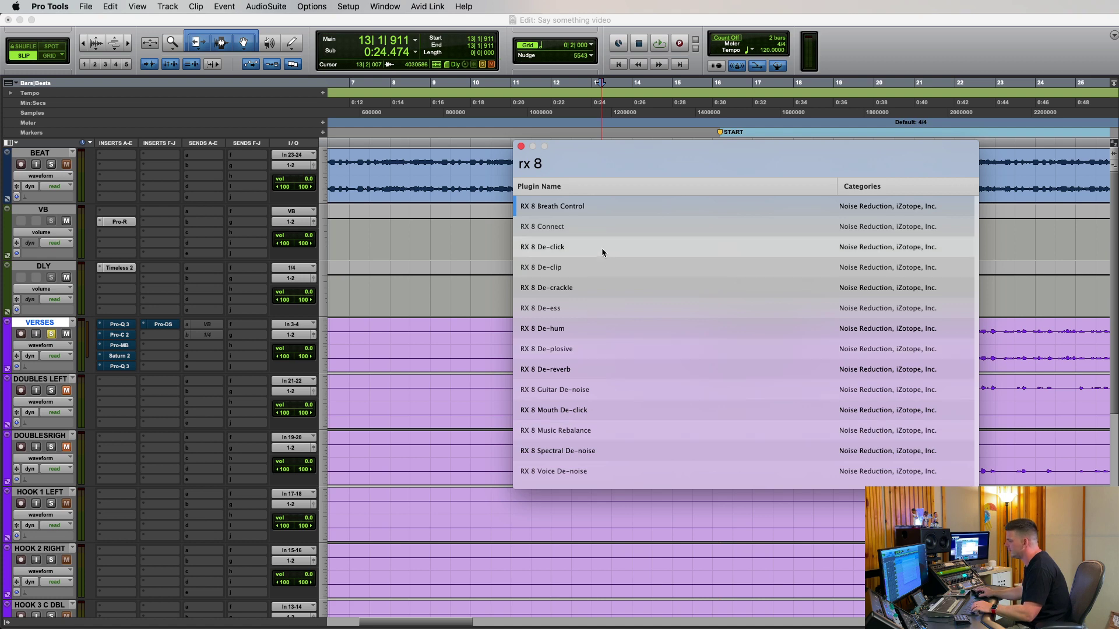
left_click(603, 251)
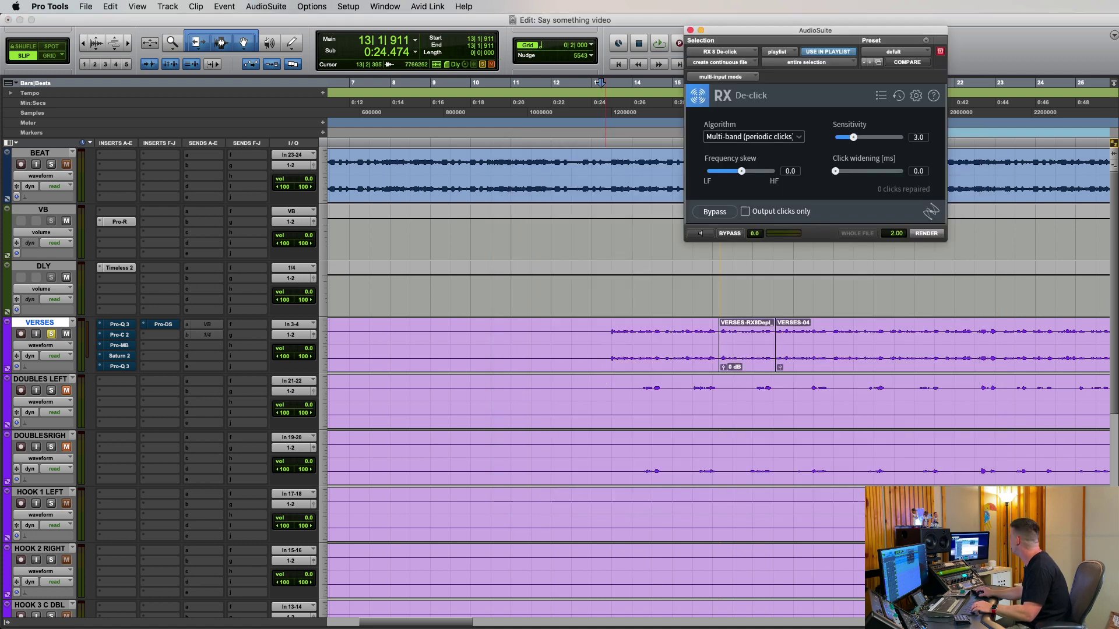
Move the RX 8 De-click window, keep Multi-band (periodic clicks), and select bars 13–16 on BEAT.
left_click_drag(833, 34, 553, 280)
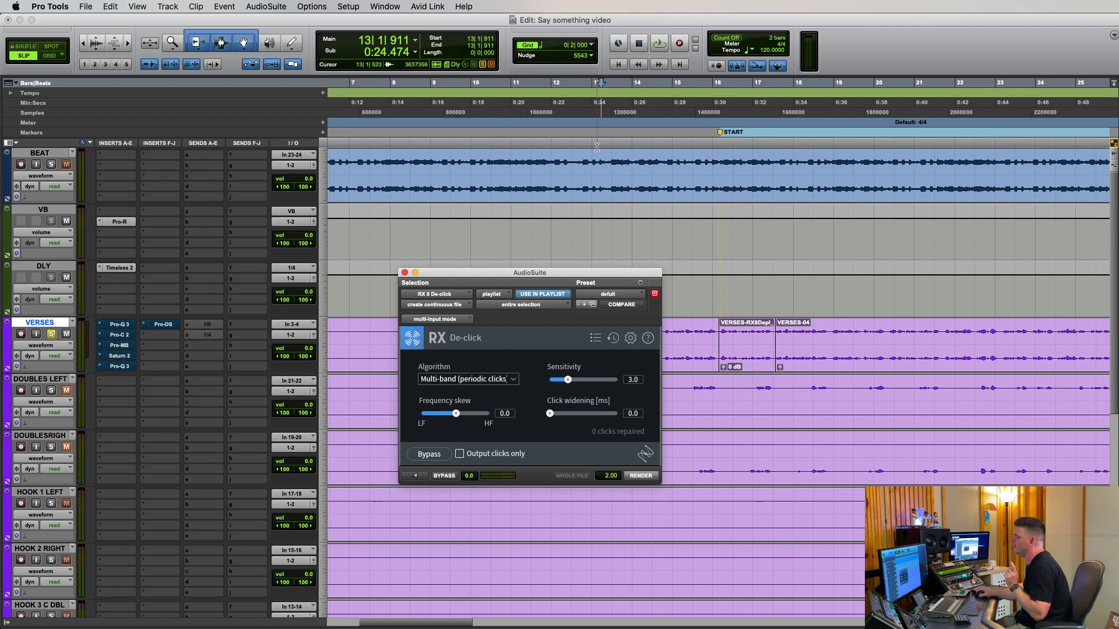
left_click(503, 379)
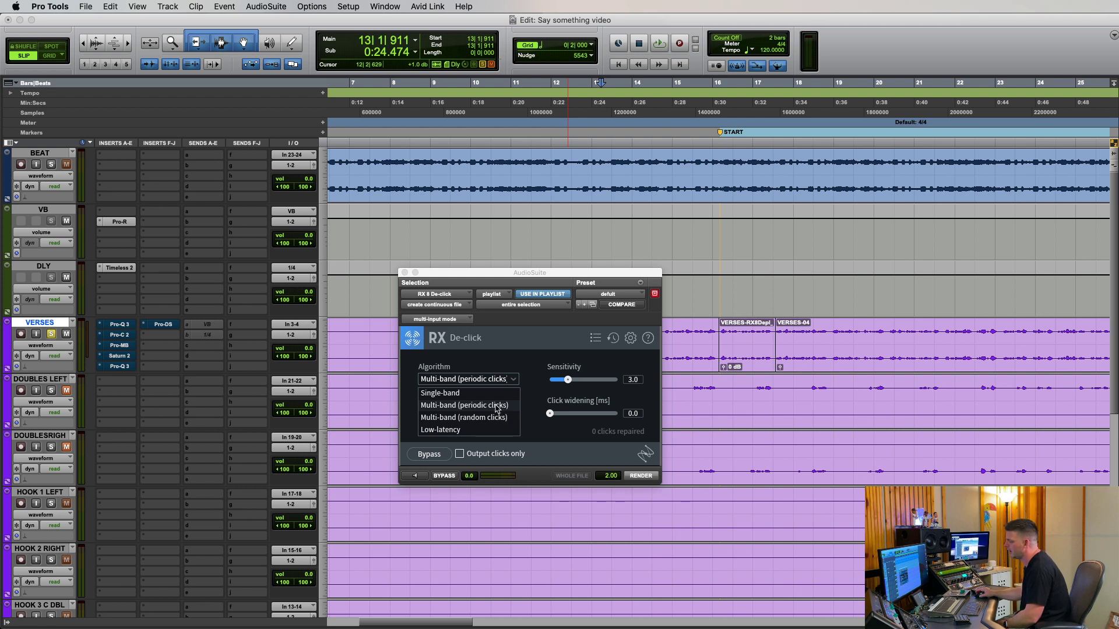
left_click(497, 408)
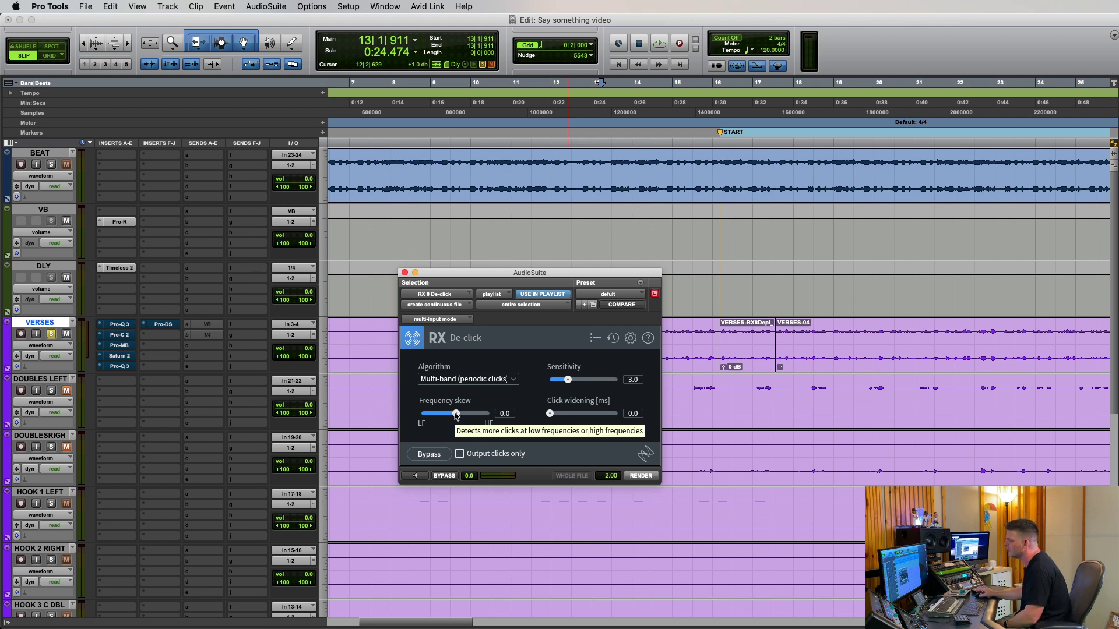
left_click_drag(567, 173, 714, 169)
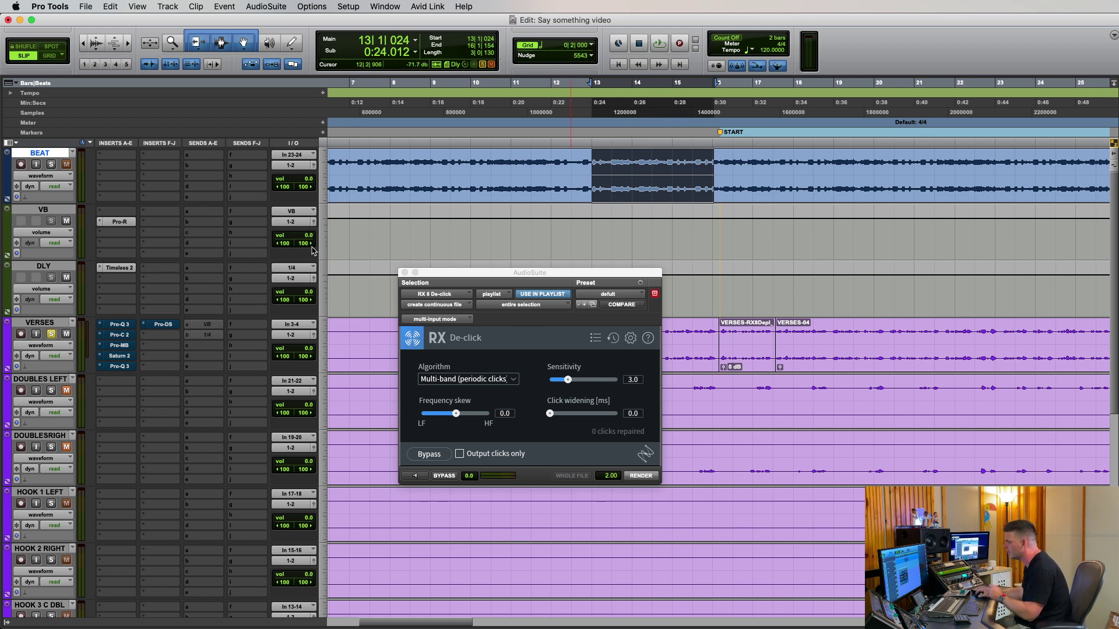
Close De-click, open RX 8 De-reverb through an 'rx 8' search, and set the edit point in VERSES.
left_click(405, 272)
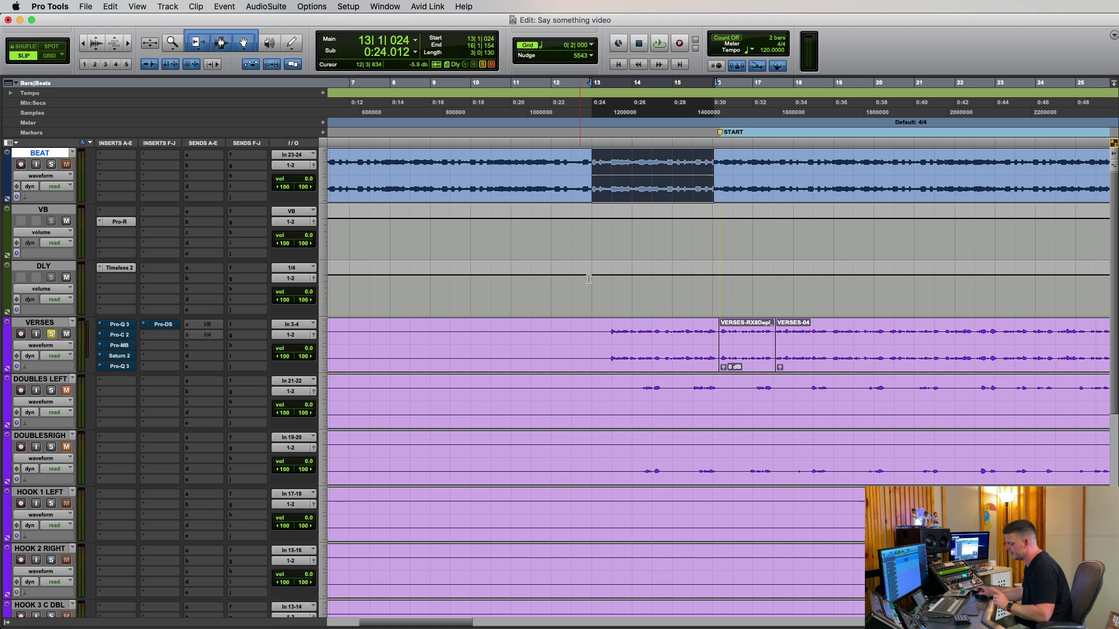
key("super+shift+u")
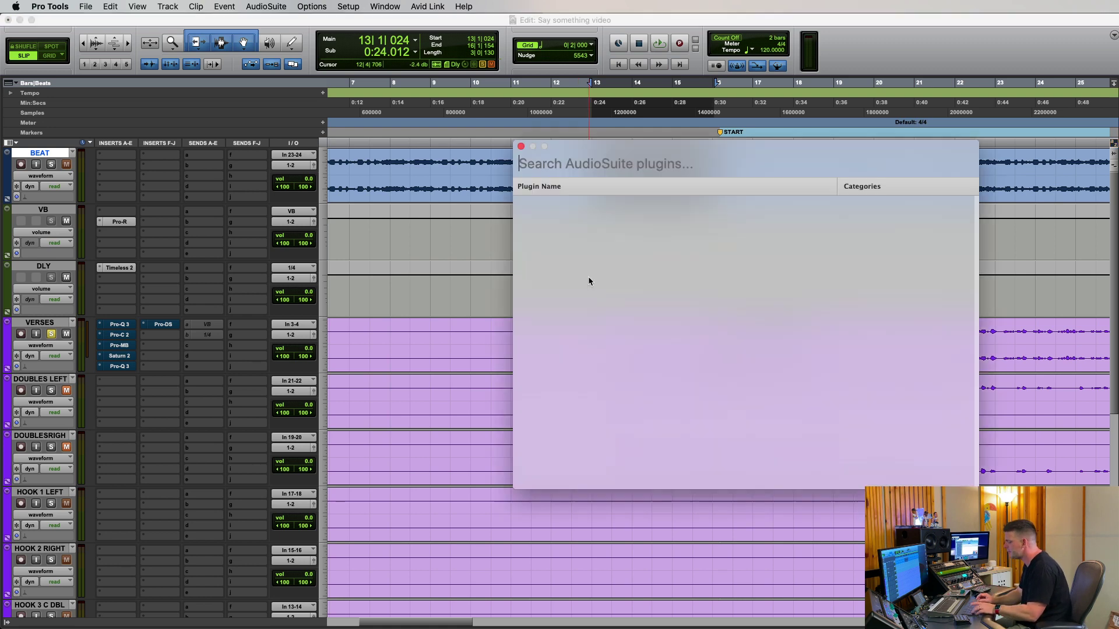
type("rx 8")
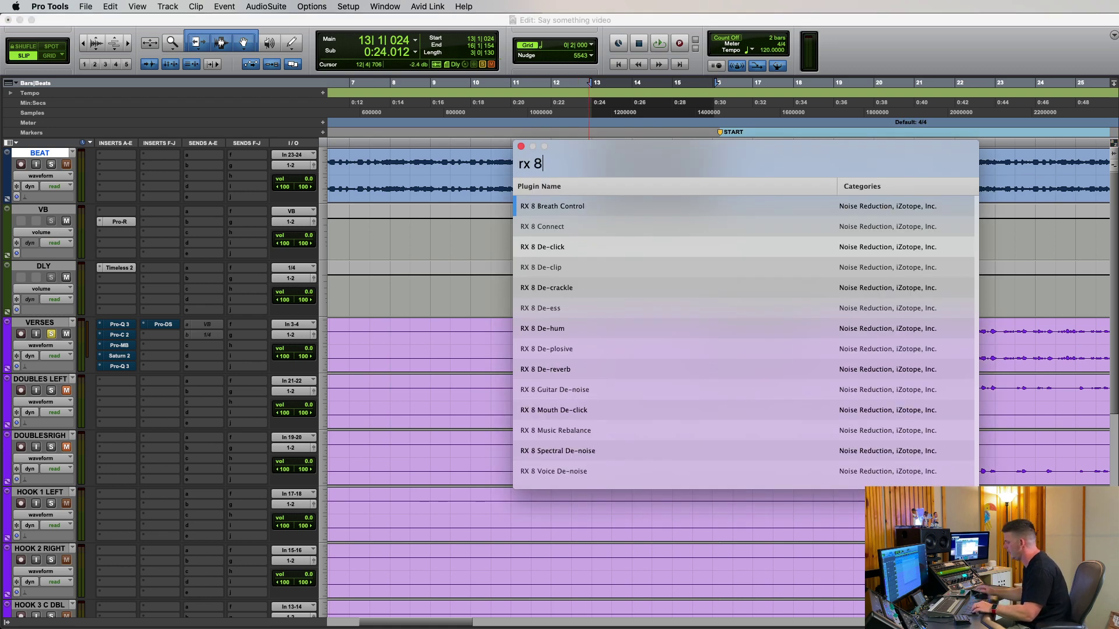
double_click(766, 371)
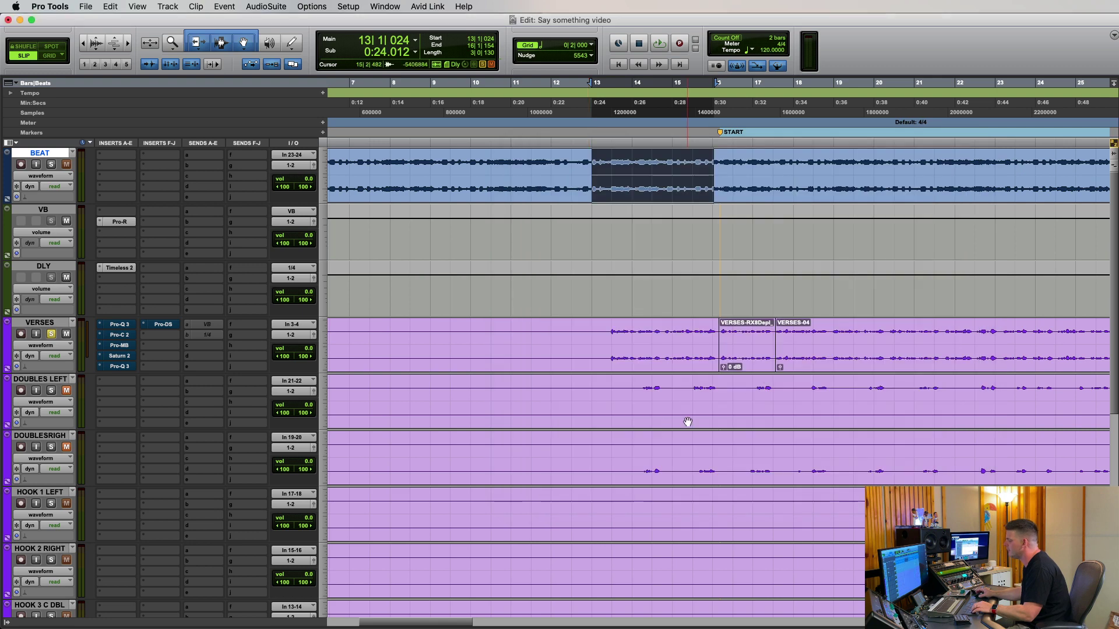
left_click_drag(630, 179, 977, 94)
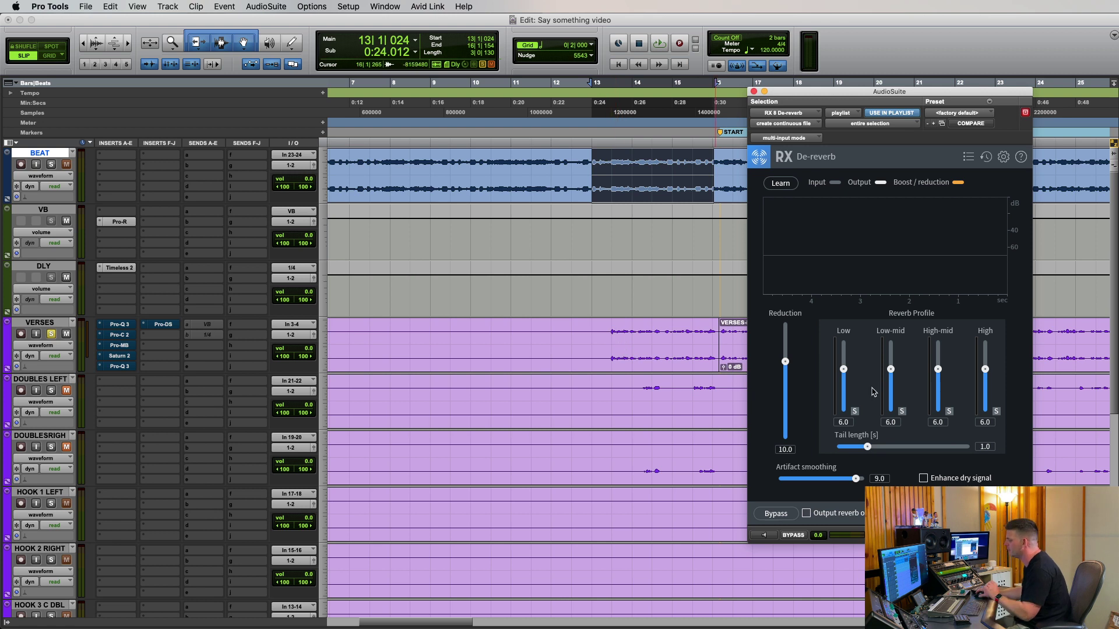
left_click(606, 340)
left_click(609, 336)
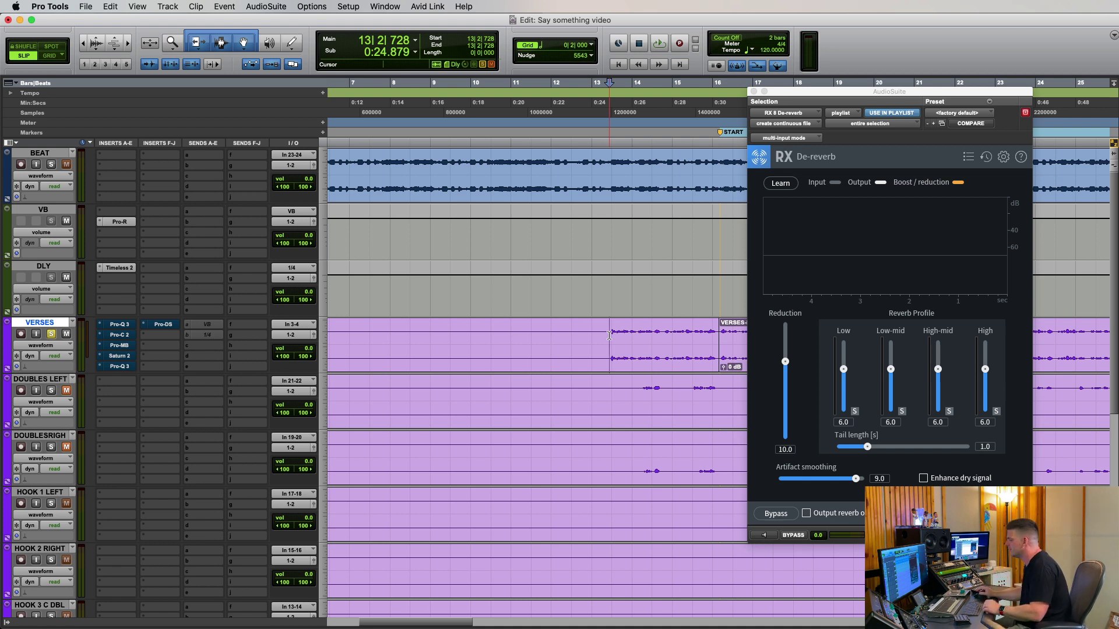
Select a short quiet stretch of VERSES near bar 14 and preview RX 8 De-reverb on it.
left_click_drag(608, 336, 606, 336)
key("super+bracketright")
key("super+bracketright")
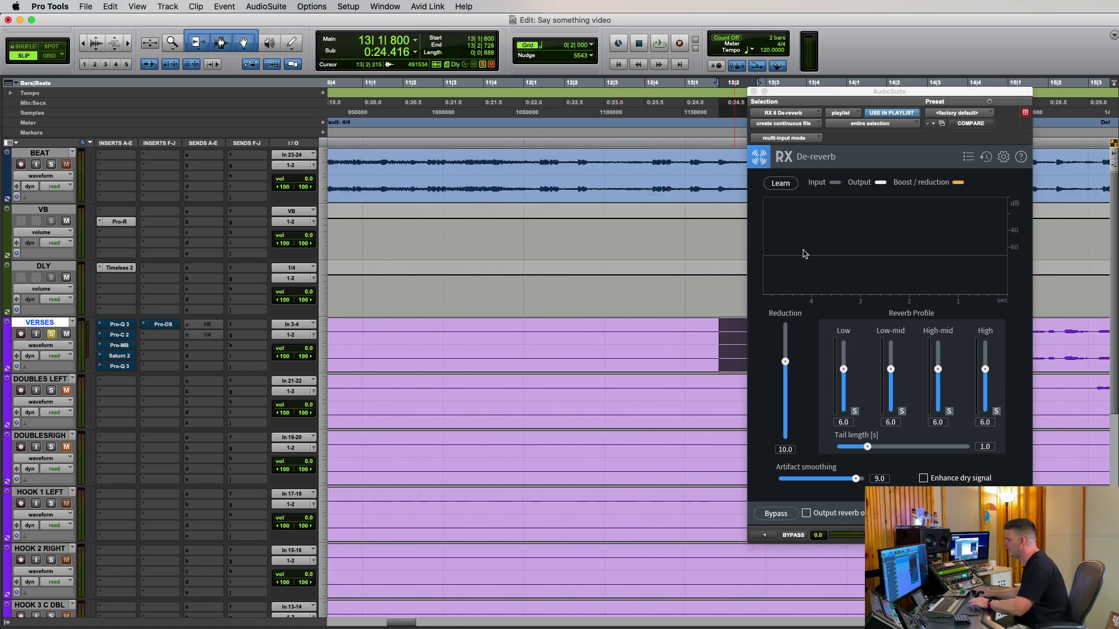
left_click_drag(841, 97, 328, 88)
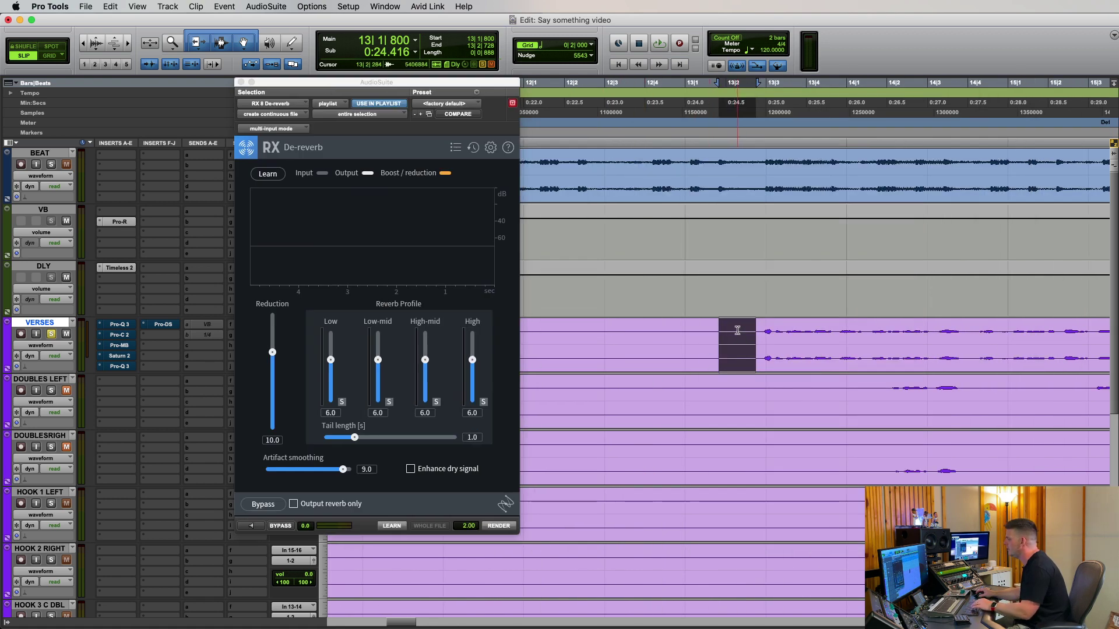
left_click_drag(761, 344, 725, 342)
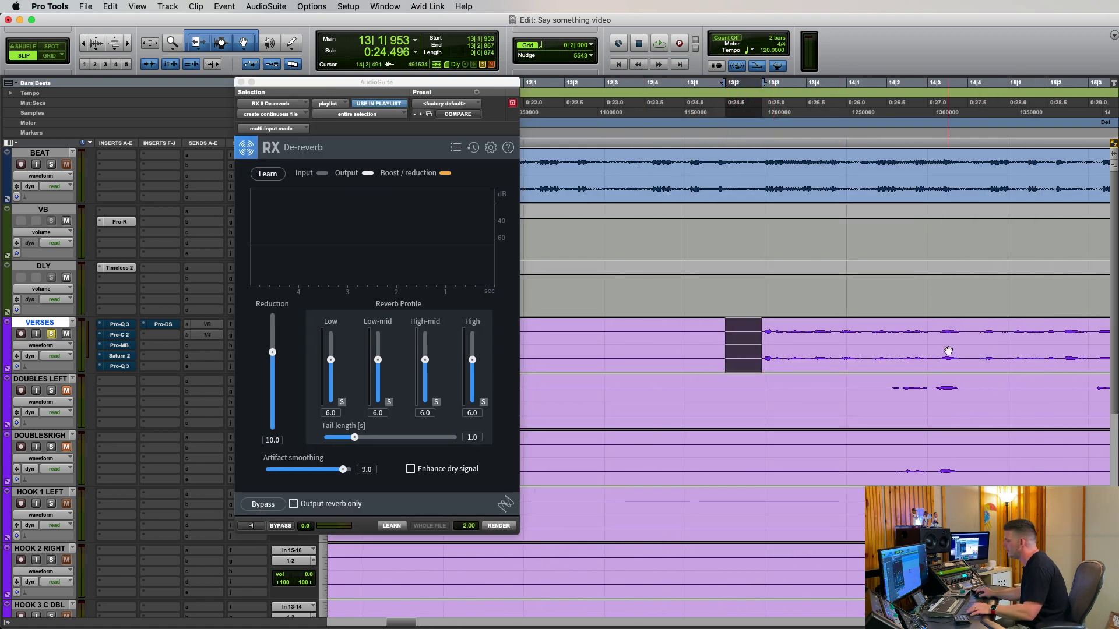
left_click(962, 334)
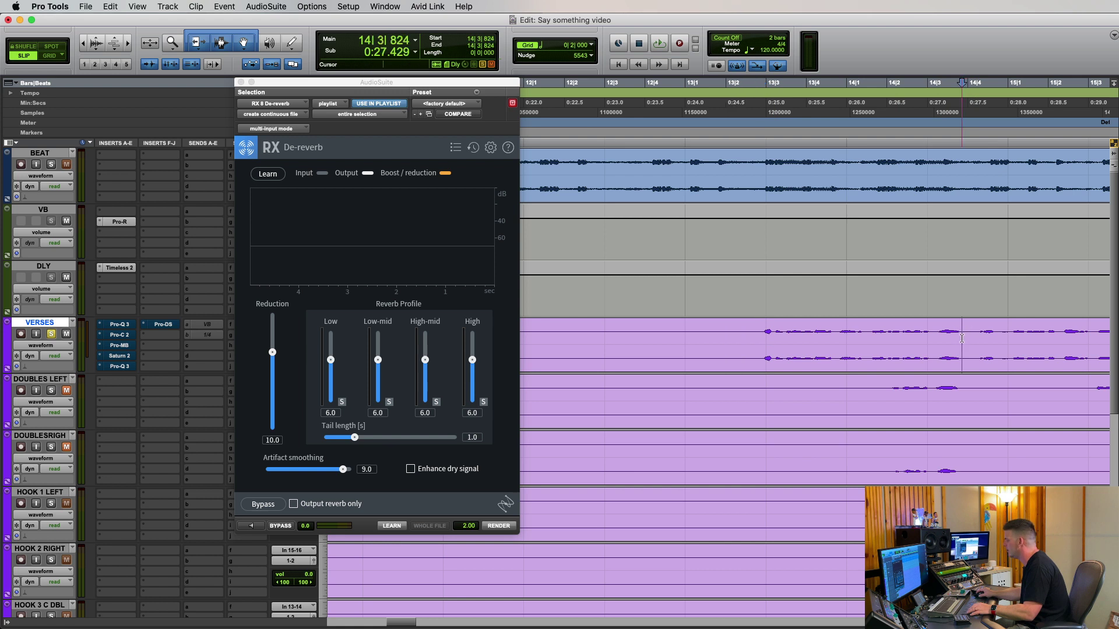
left_click_drag(962, 335, 977, 344)
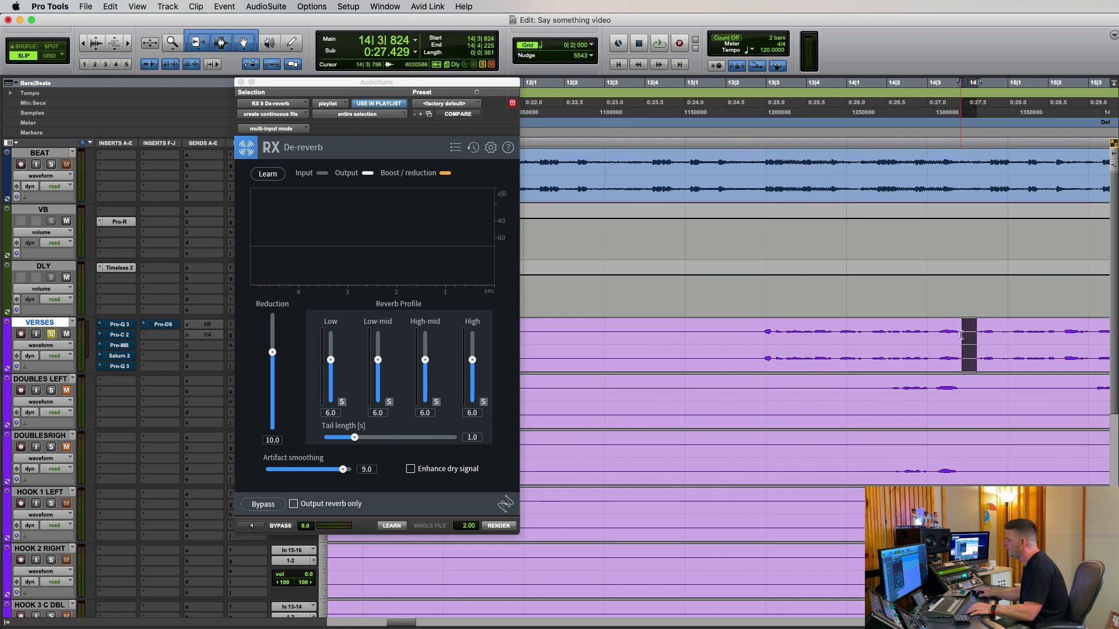
left_click(249, 526)
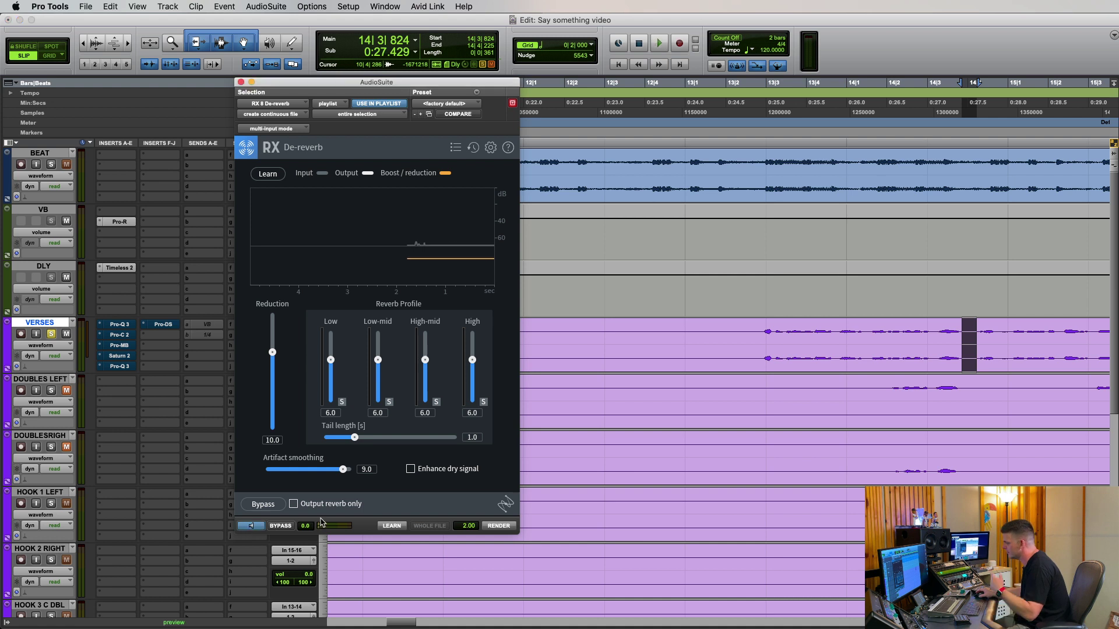
key("space")
Learn the reverb profile (5.5, 2.3, 3.4, 3.4, tail 3.2), then select VERSES 13|2|756–15|2|177.
left_click(394, 526)
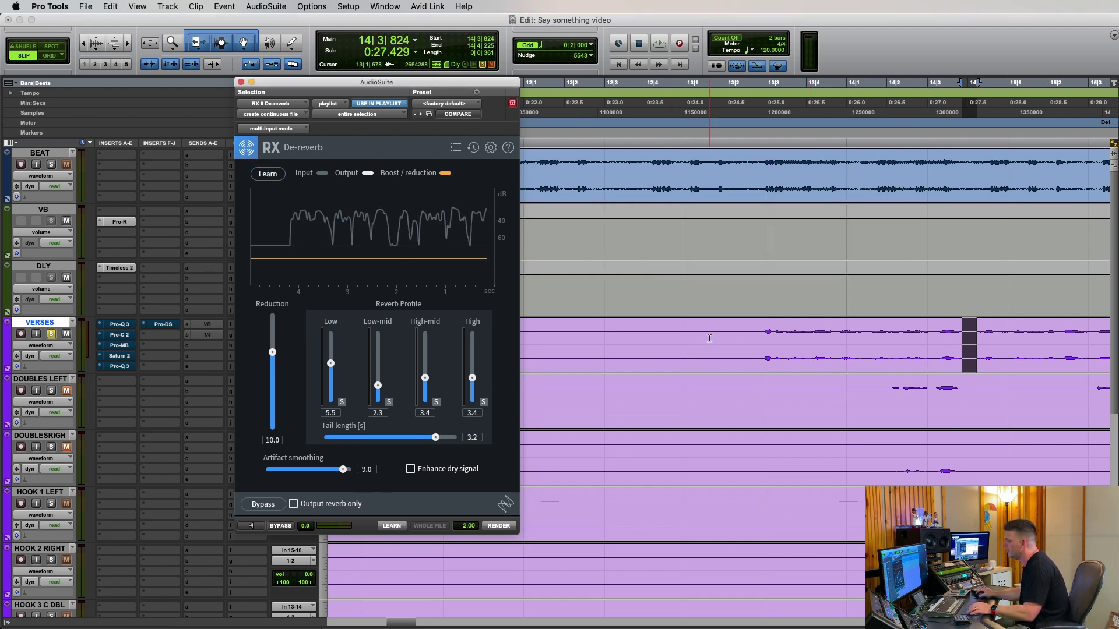
left_click(760, 335)
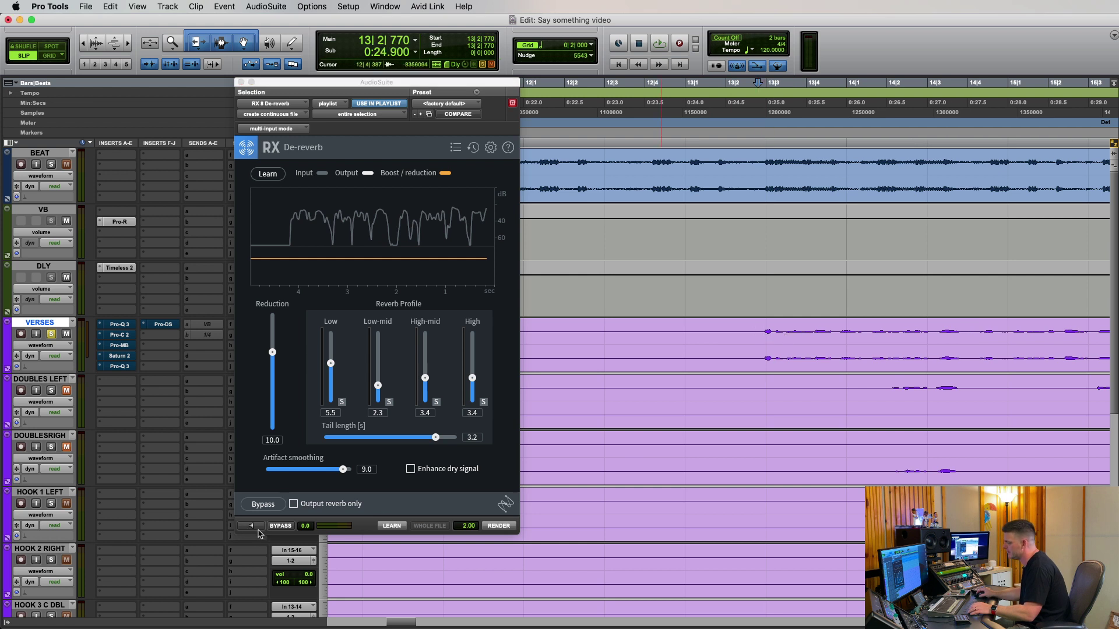
left_click_drag(757, 335, 1056, 332)
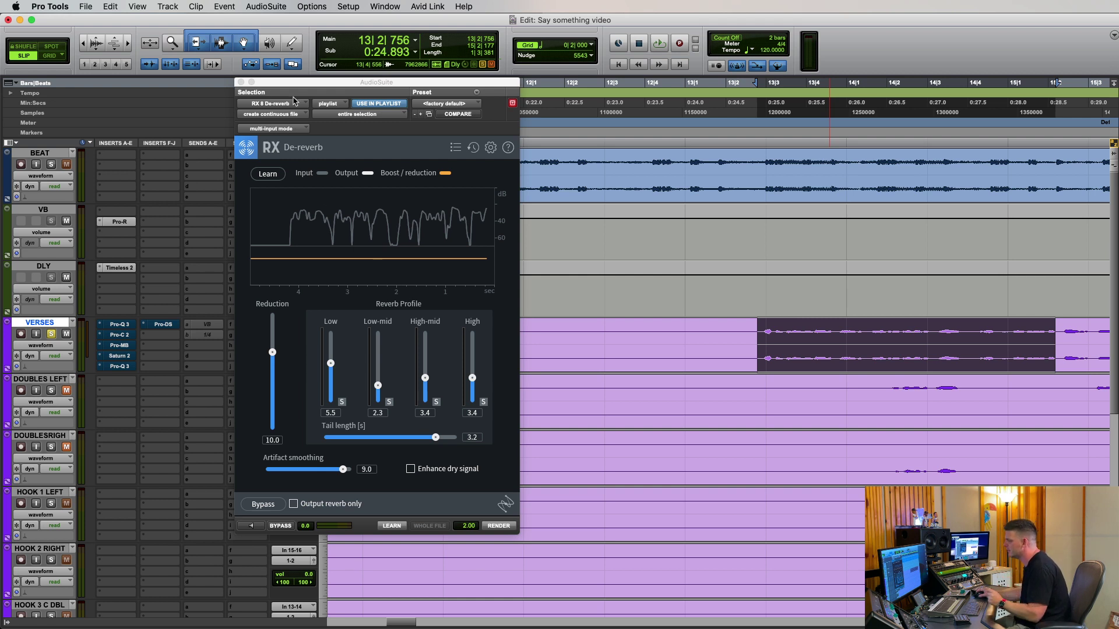
Load SPL De-Verb Plus (searched as 'spl de') on a VERSES insert, close its window, and deactivate it.
left_click(167, 353)
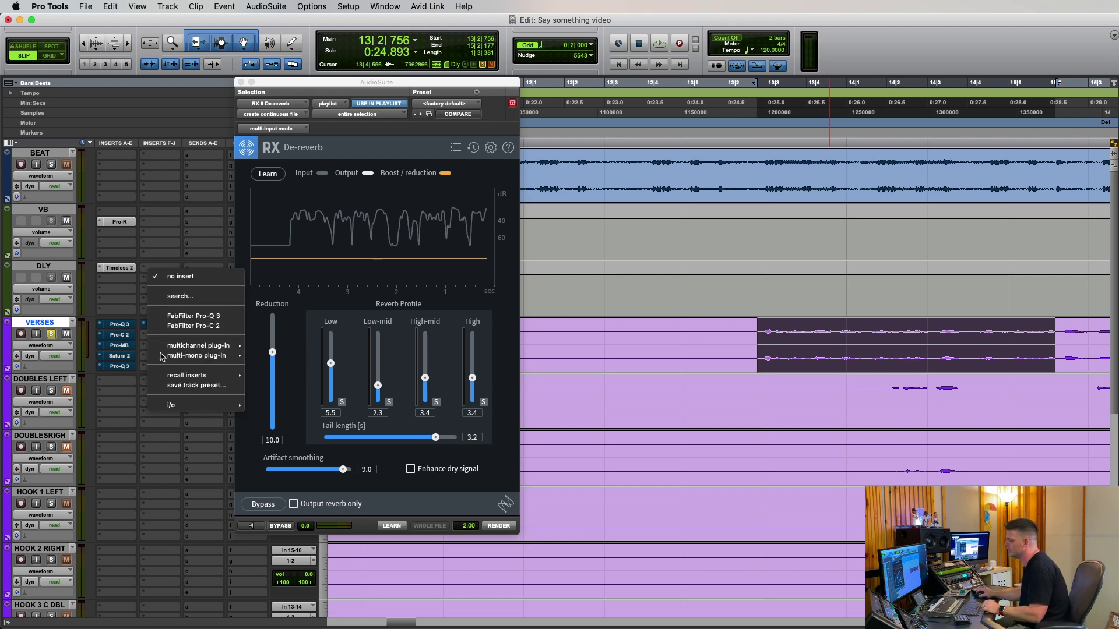
key("Escape")
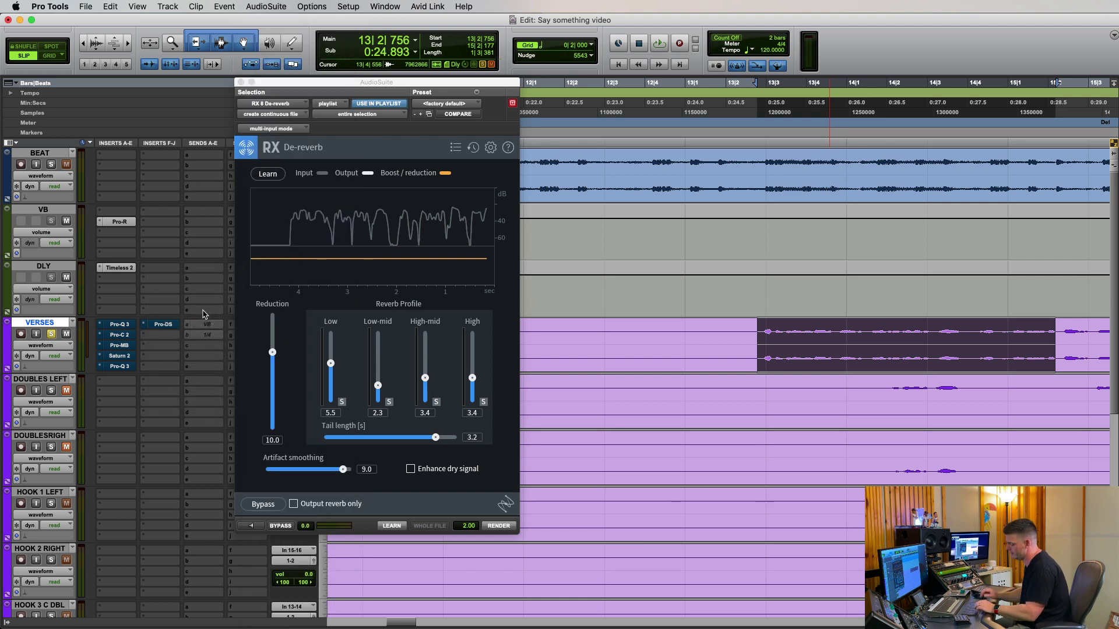
left_click(165, 335)
type("spl de")
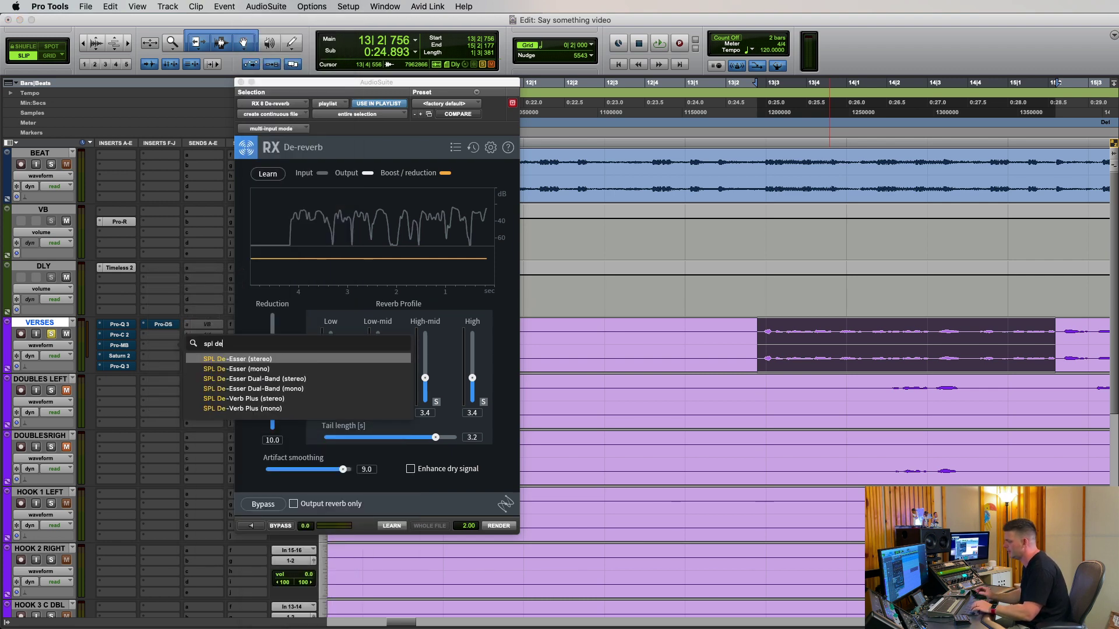
key("Down")
key("Down")
key("Down")
key("Down")
key("Return")
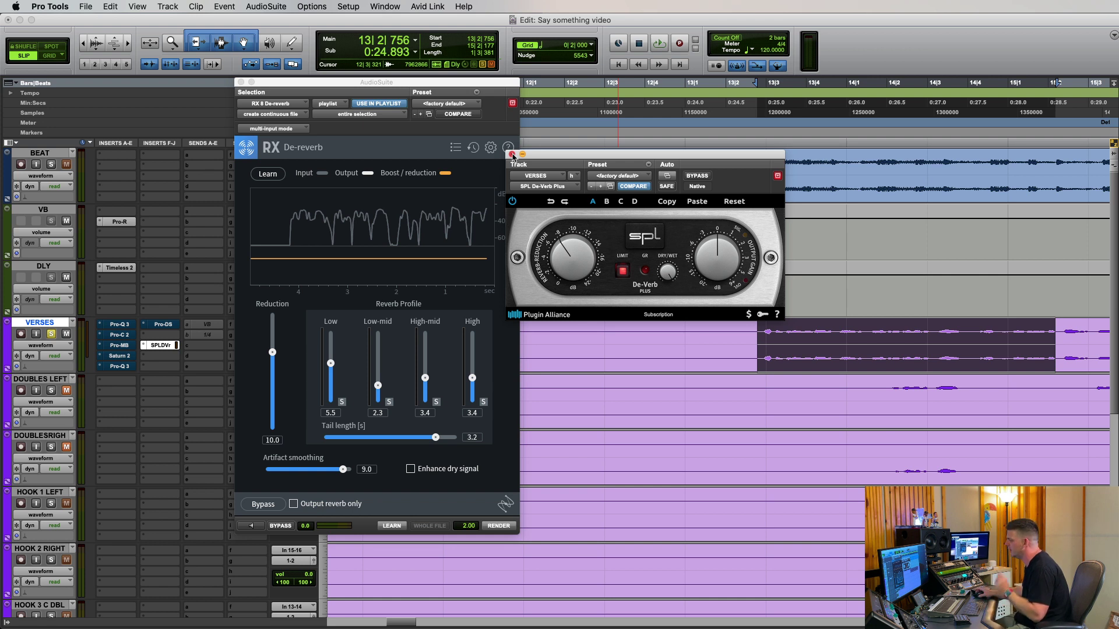
left_click(513, 155)
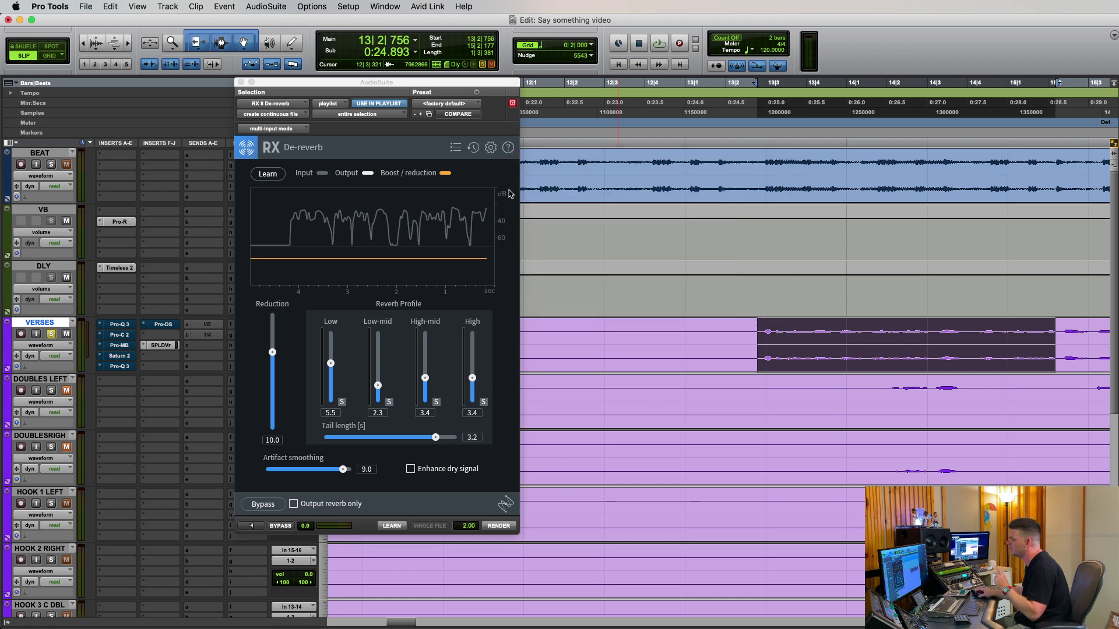
left_click(176, 345, "ctrl+super")
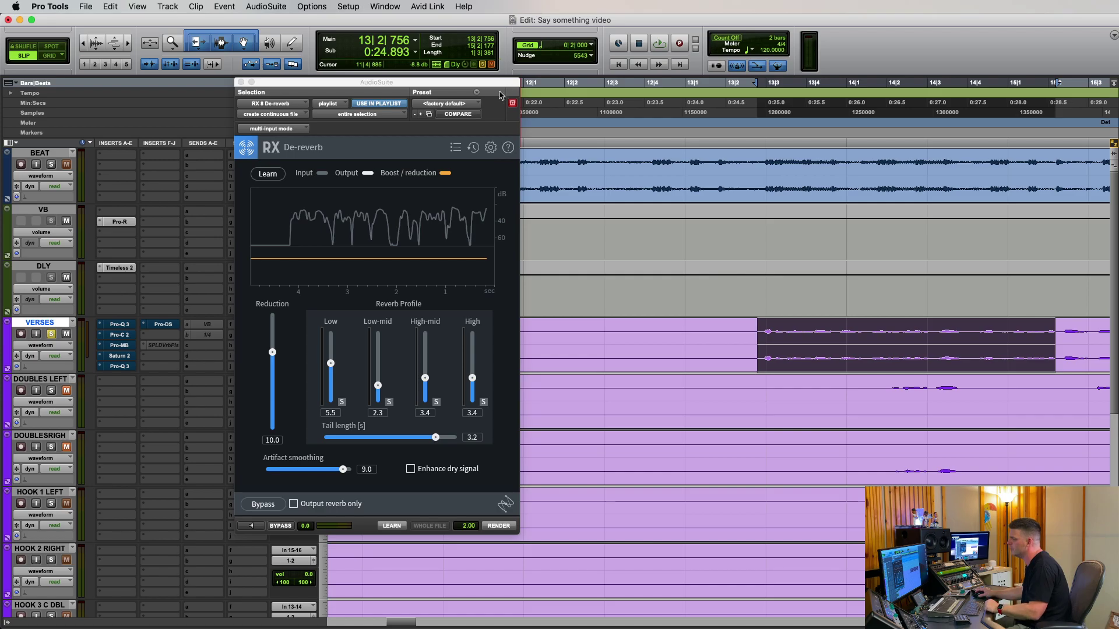